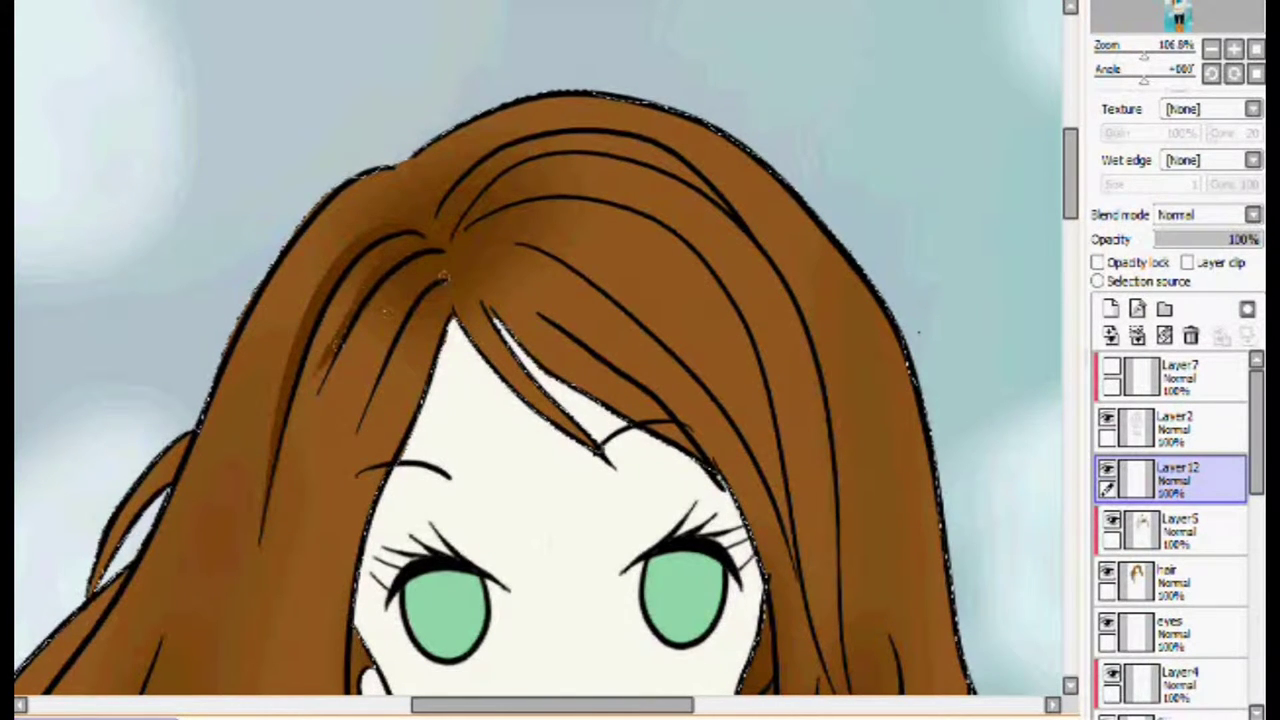
# Paint darker brown shading along the strand lines around the hair parting on Layer12.
pyautogui.press('Insert')
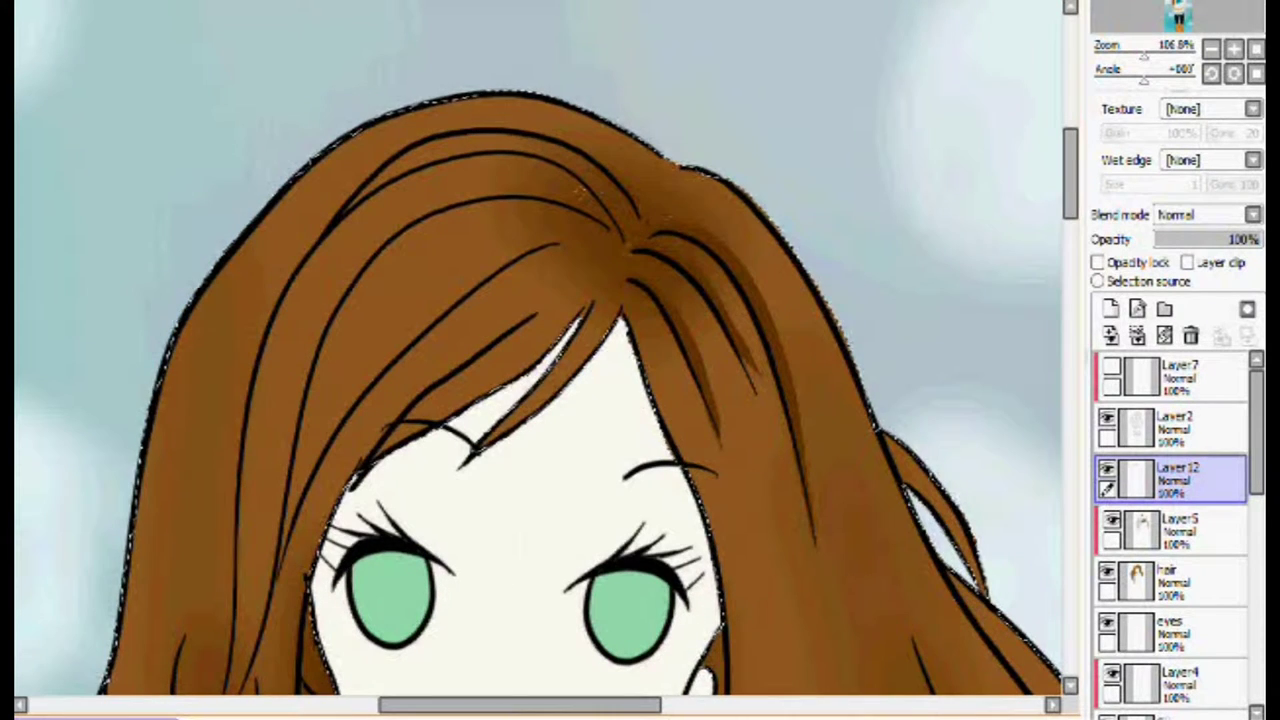
pyautogui.moveTo(578, 200); pyautogui.dragTo(420, 222)
pyautogui.press('Insert')
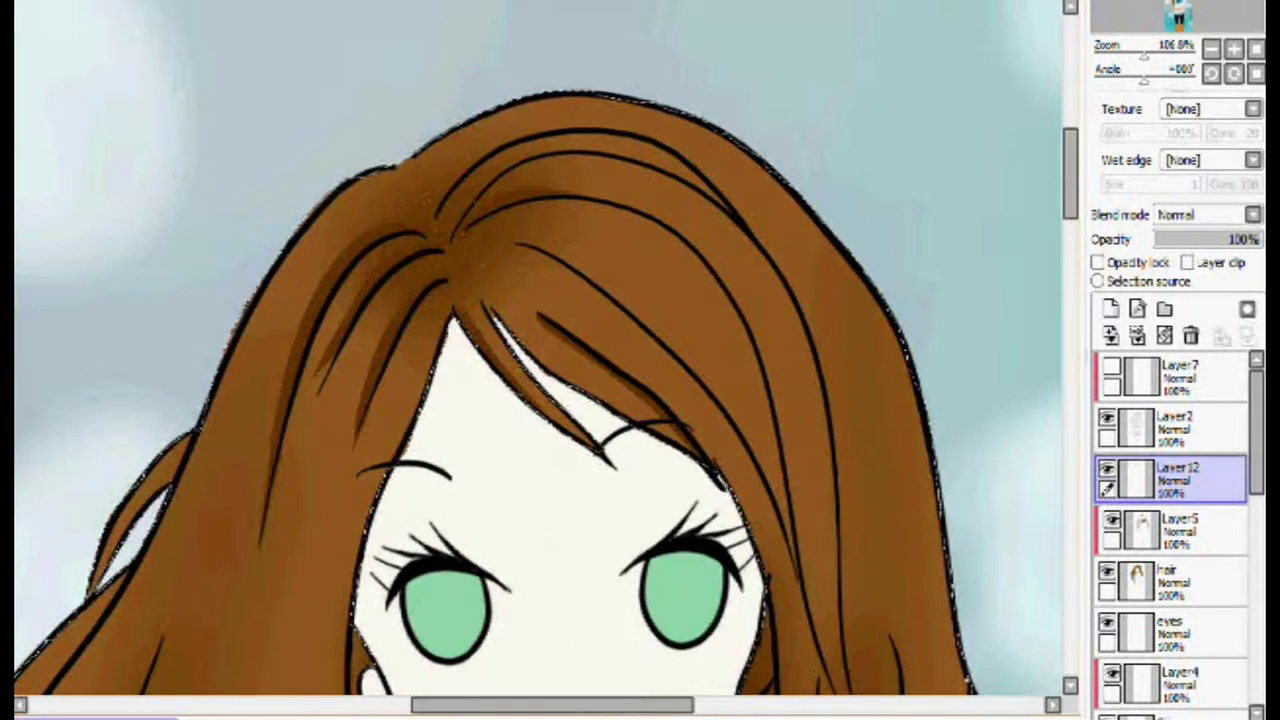
# Continue the darker brown shading along the strand lines of the long left locks, down to the hair tips.
pyautogui.moveTo(520, 500); pyautogui.dragTo(767, 95)
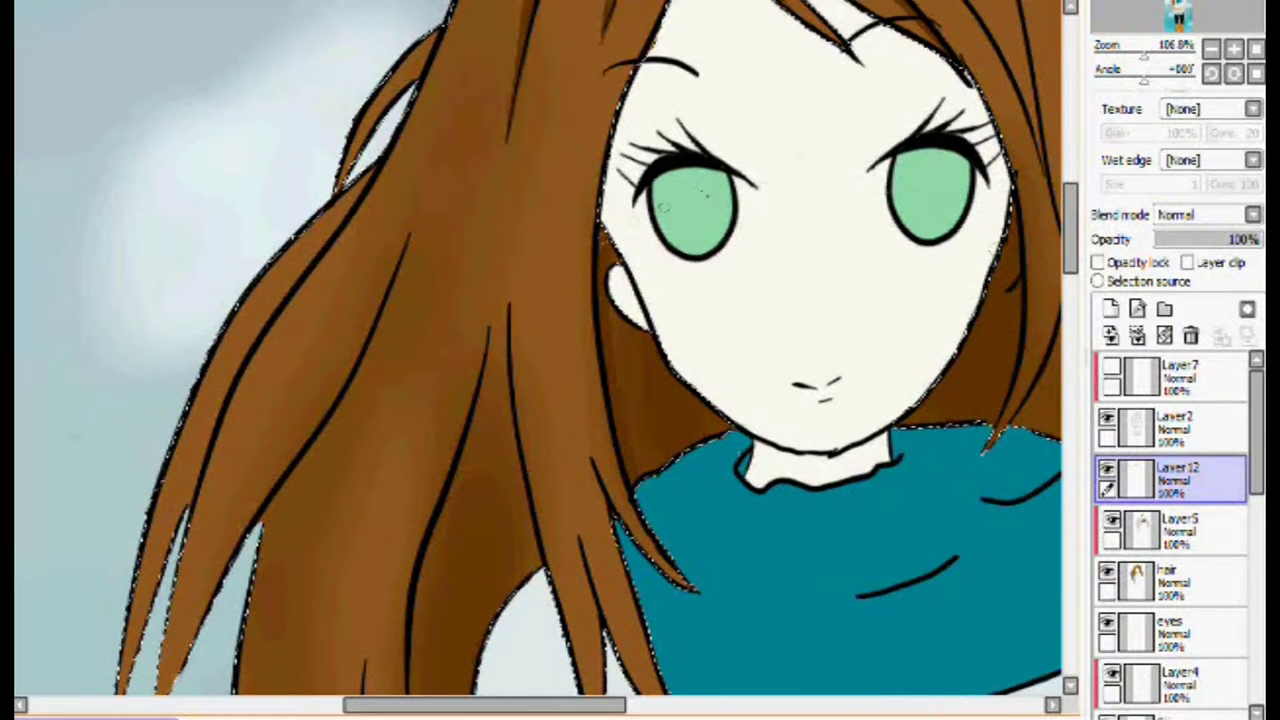
pyautogui.hscroll(2, 660, 205)
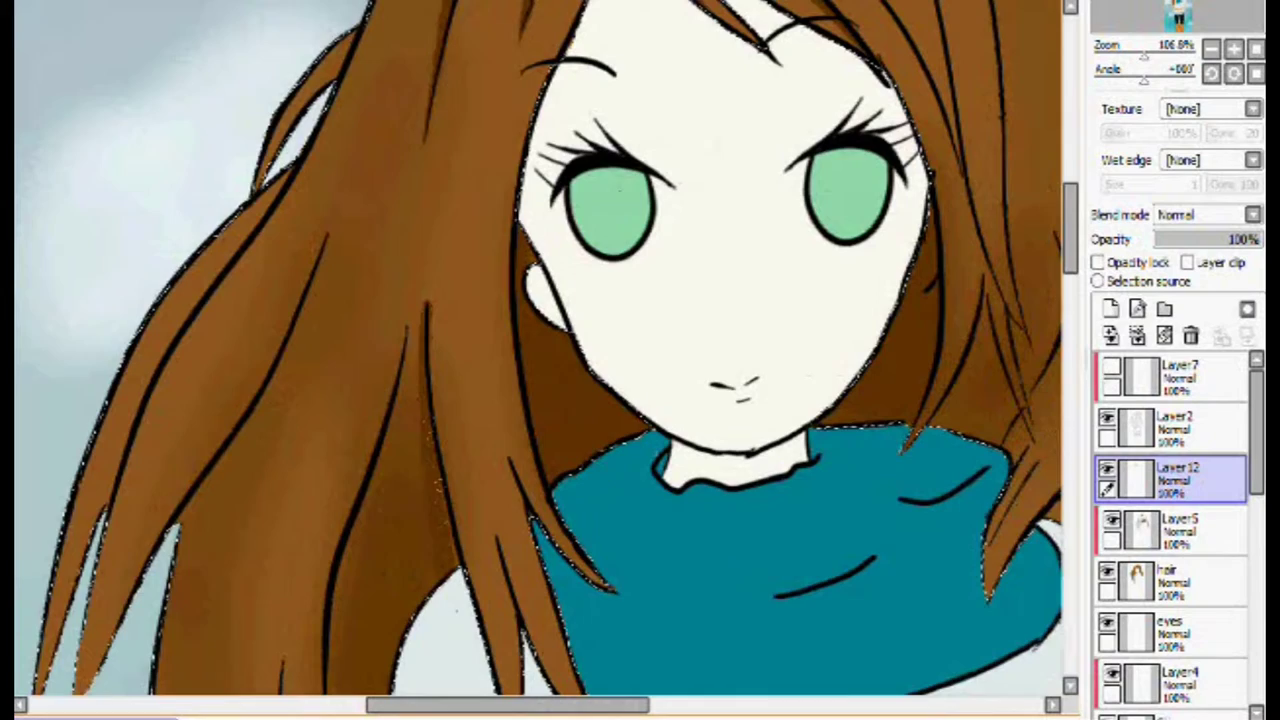
pyautogui.scroll(-3, 540, 360)
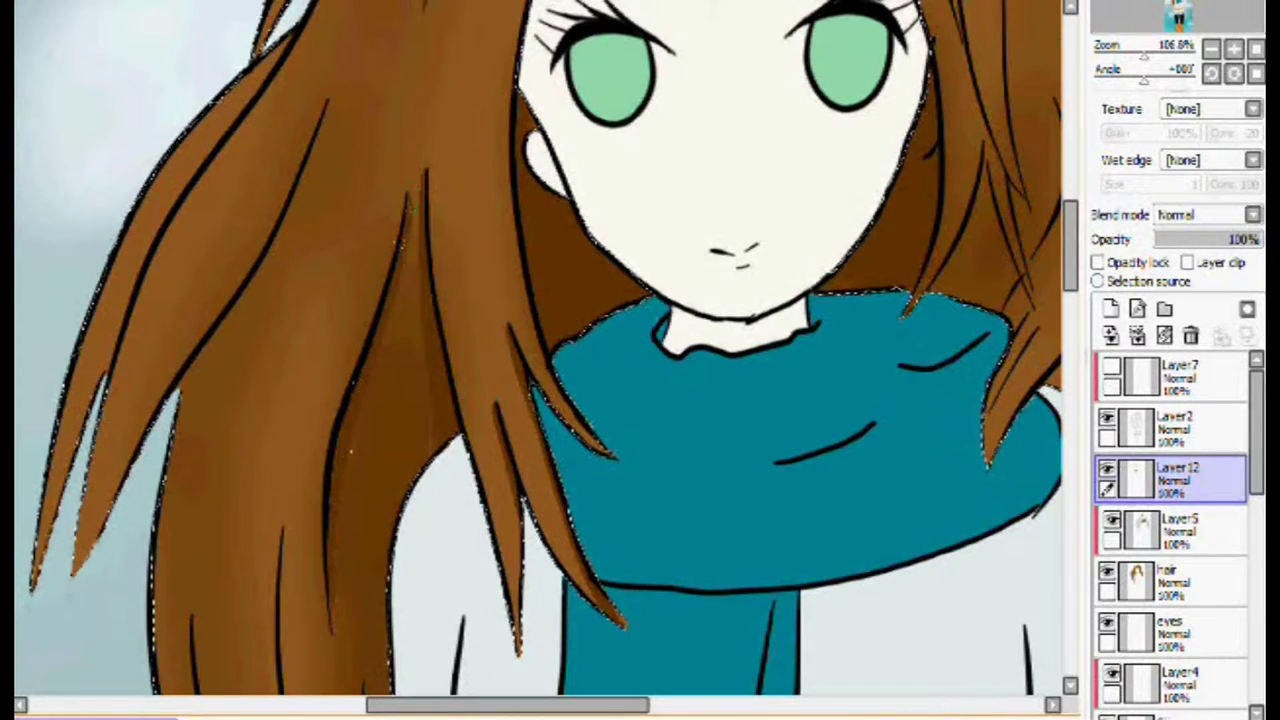
pyautogui.moveTo(409, 531); pyautogui.dragTo(470, 262)
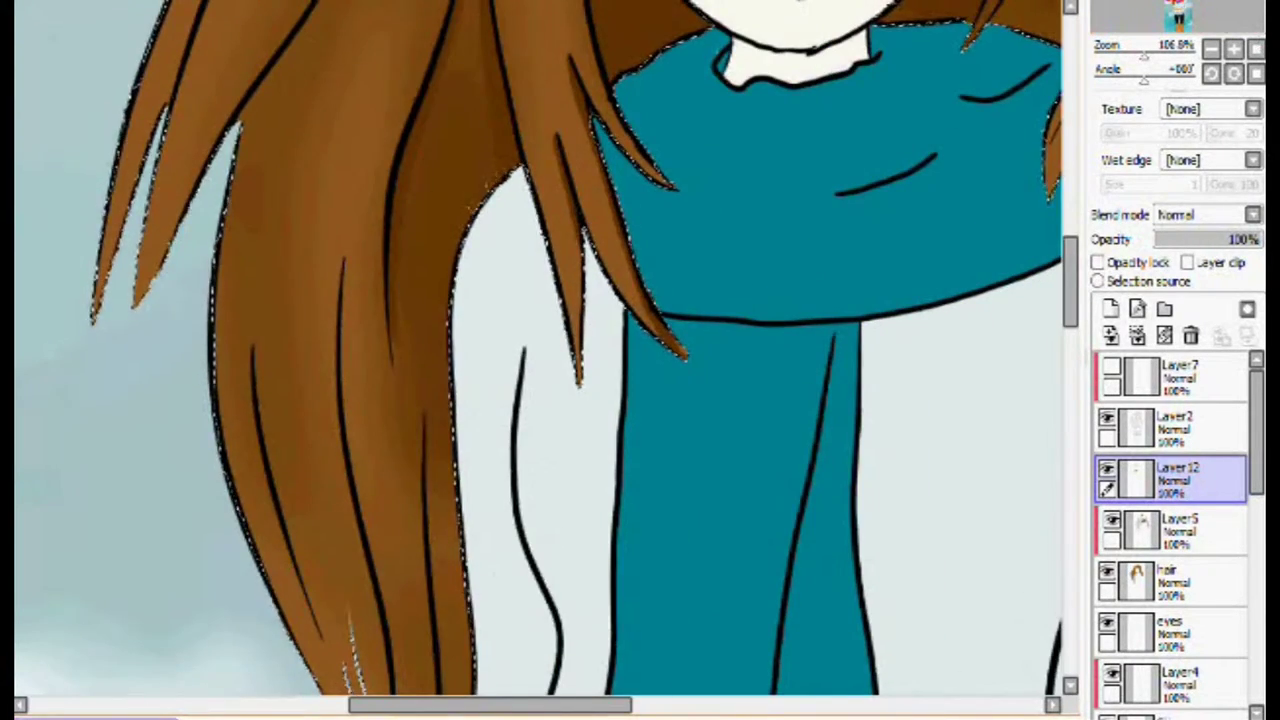
pyautogui.moveTo(619, 400); pyautogui.dragTo(742, 65)
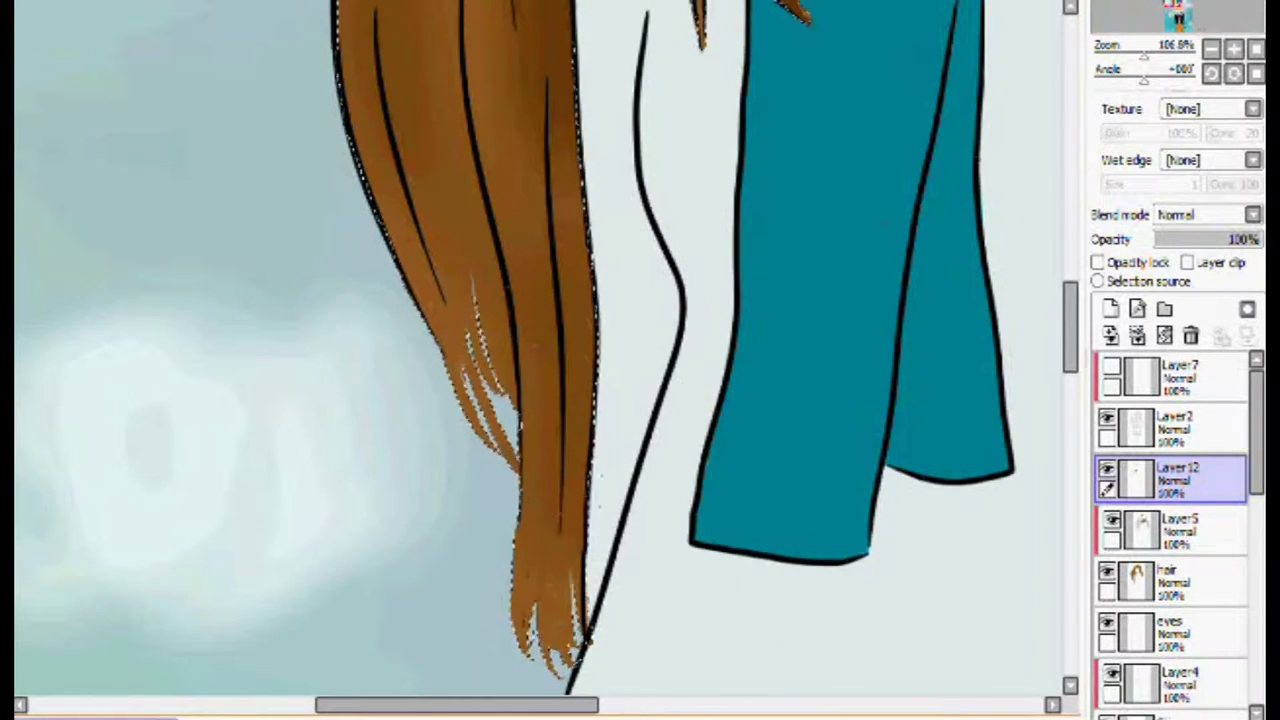
# Shade along the strand lines of the right-hand locks beside the face and over the shoulder in darker brown.
pyautogui.scroll(5, 484, 340)
pyautogui.moveTo(940, 205); pyautogui.dragTo(137, 474)
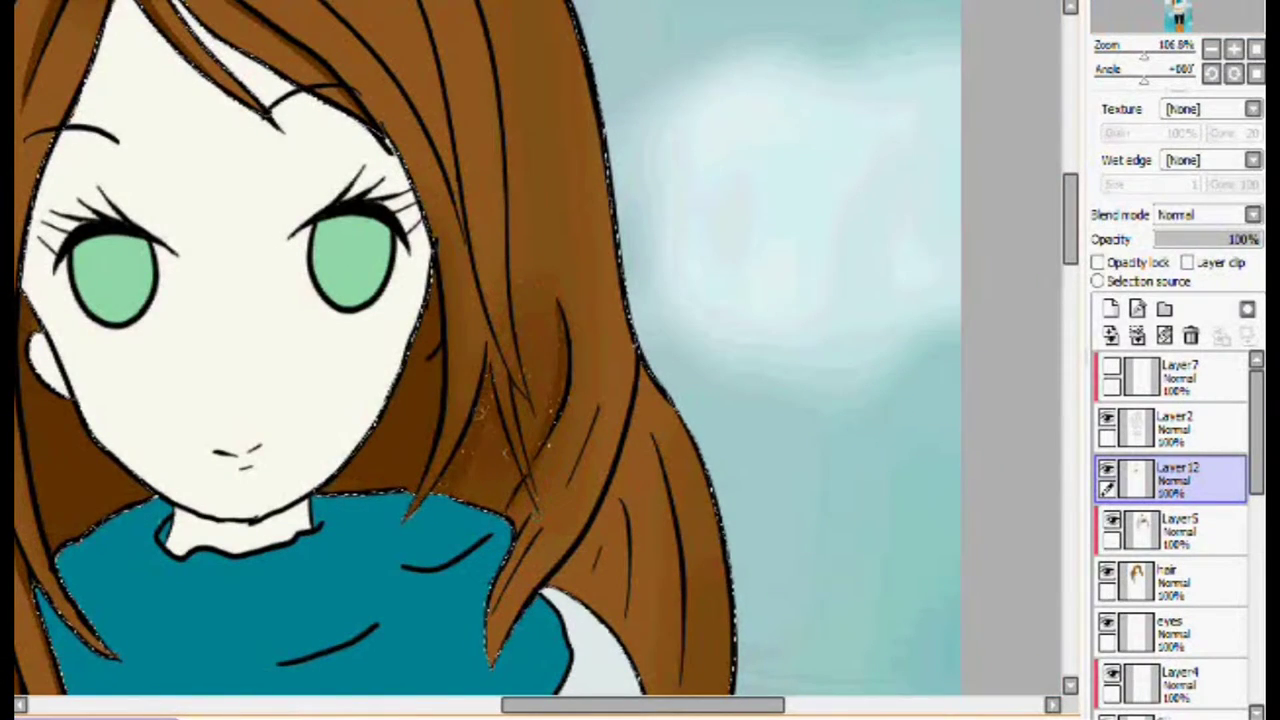
pyautogui.moveTo(637, 388)
pyautogui.mouseDown()
pyautogui.moveTo(592, 516)
pyautogui.moveTo(628, 576)
pyautogui.mouseUp()
pyautogui.moveTo(665, 514); pyautogui.dragTo(683, 683)
# Outline a pointed light-brown highlight across the front crown strands on Layer13 and fill it.
pyautogui.click(1190, 8)
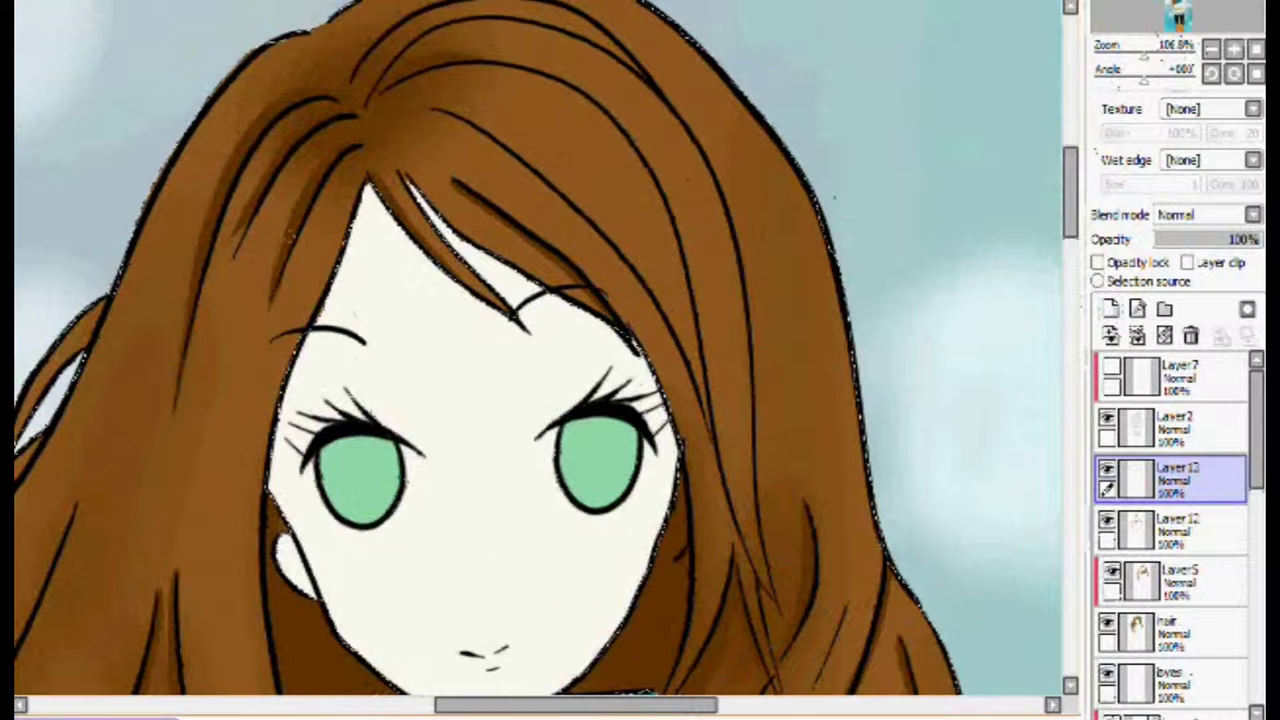
pyautogui.moveTo(645, 86); pyautogui.dragTo(436, 252)
pyautogui.moveTo(712, 166)
pyautogui.mouseDown()
pyautogui.moveTo(514, 192)
pyautogui.moveTo(522, 213)
pyautogui.mouseUp()
pyautogui.hotkey('ctrl', 'z')
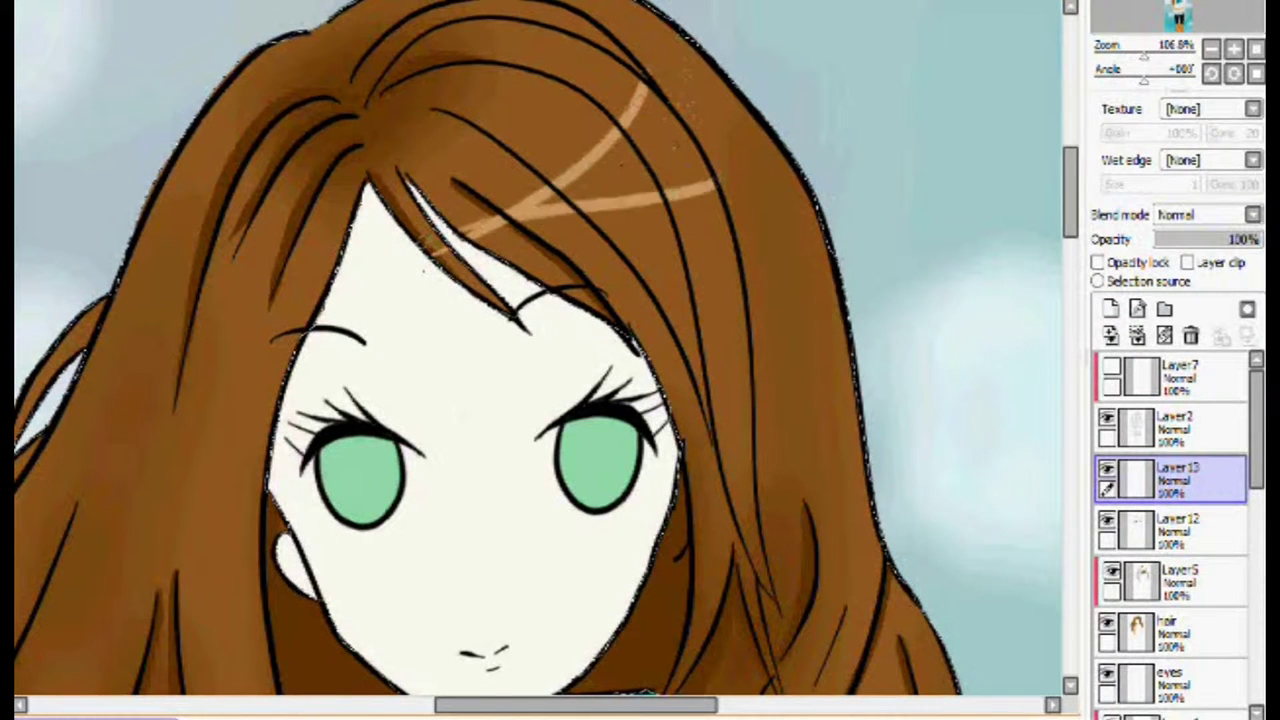
pyautogui.hotkey('ctrl', 'z')
pyautogui.moveTo(722, 209); pyautogui.dragTo(526, 218)
pyautogui.moveTo(645, 86); pyautogui.dragTo(721, 206)
pyautogui.click(650, 155)
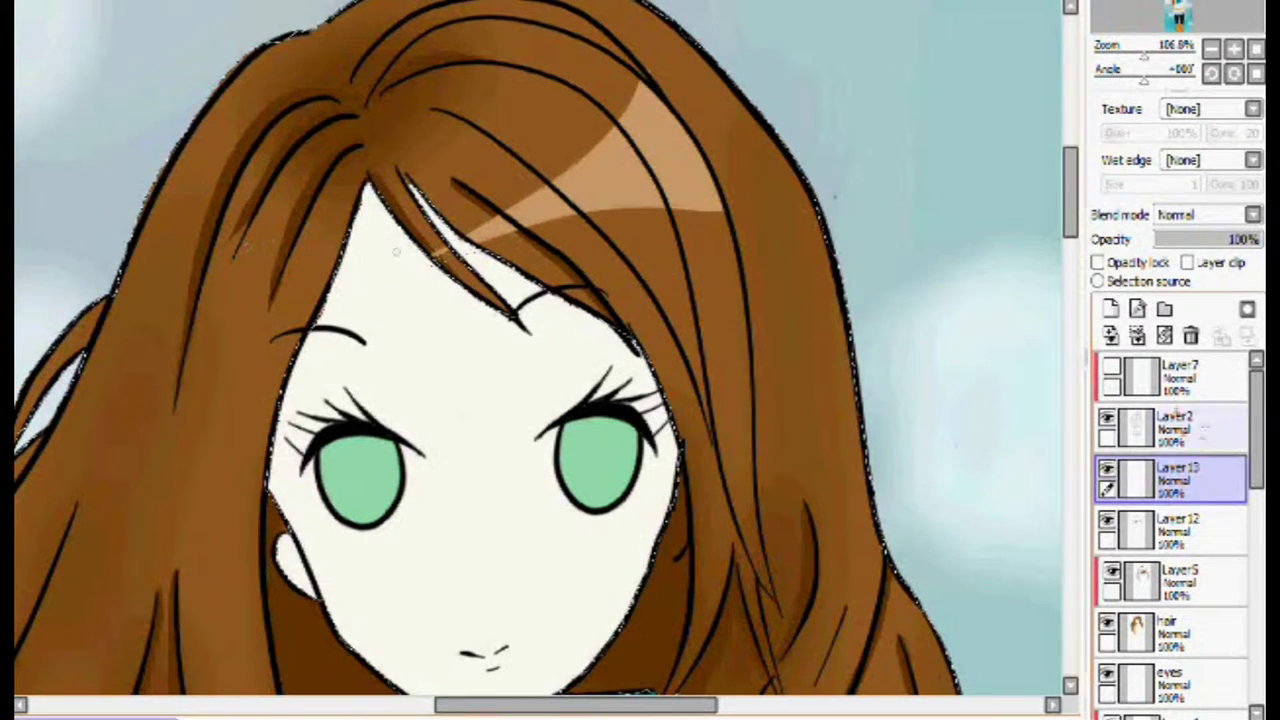
# Add a new layer directly above Layer12 and brush soft lighter tones over the hair.
pyautogui.click(1180, 531)
pyautogui.click(1111, 309)
pyautogui.moveTo(1144, 56); pyautogui.dragTo(1132, 56)
pyautogui.moveTo(611, 309); pyautogui.dragTo(777, 152)
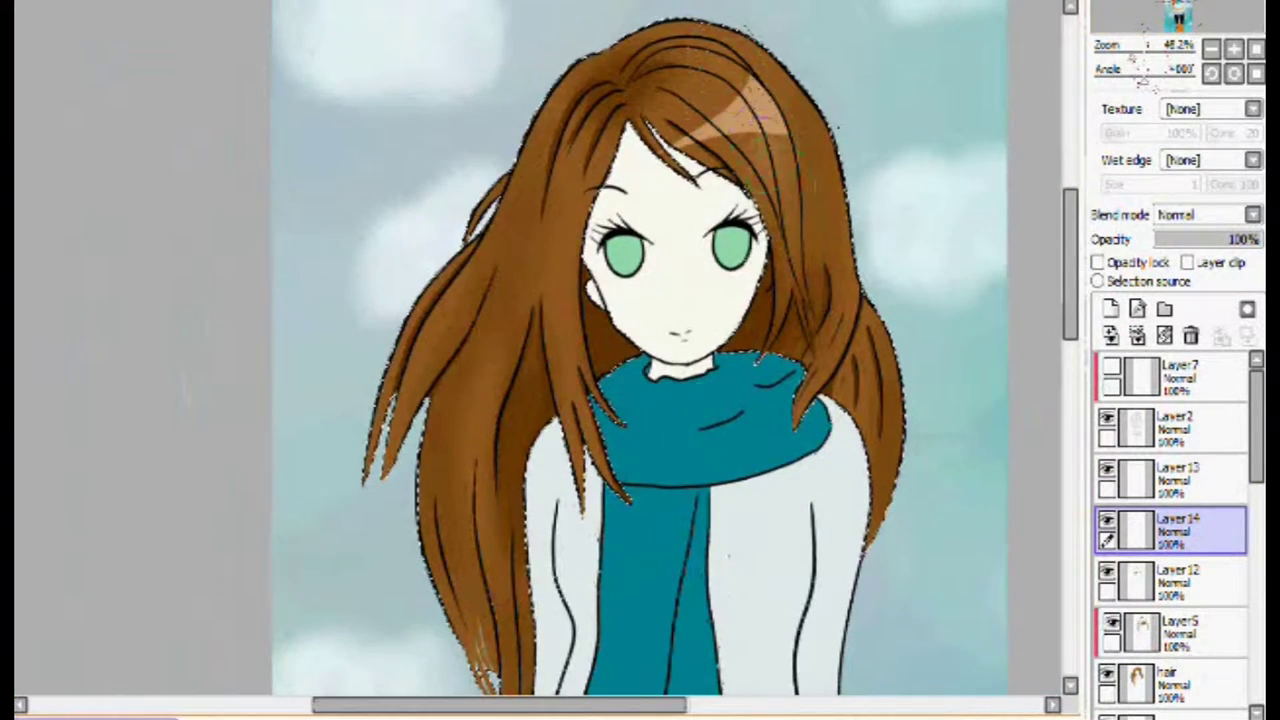
# Return to Layer12 and deepen the shading along the long left locks and the strands falling from the parting.
pyautogui.click(1187, 597)
pyautogui.moveTo(1132, 56); pyautogui.dragTo(1148, 56)
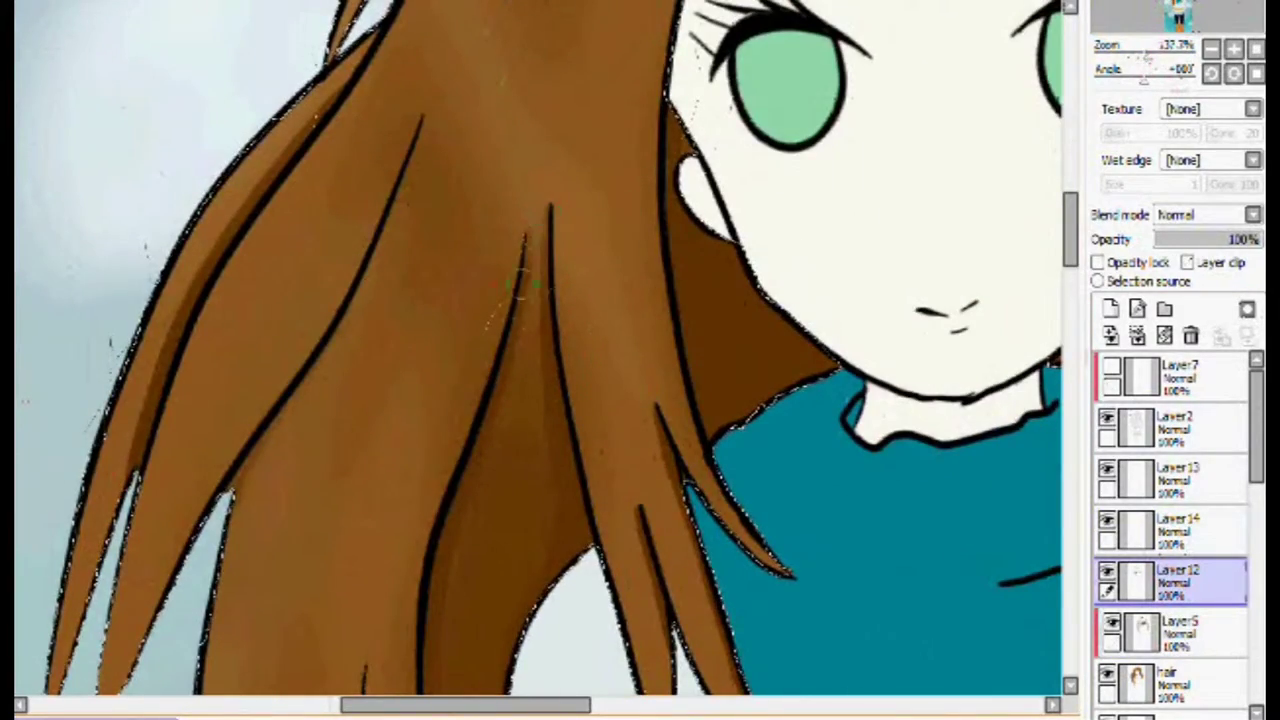
pyautogui.scroll(-5, 522, 283)
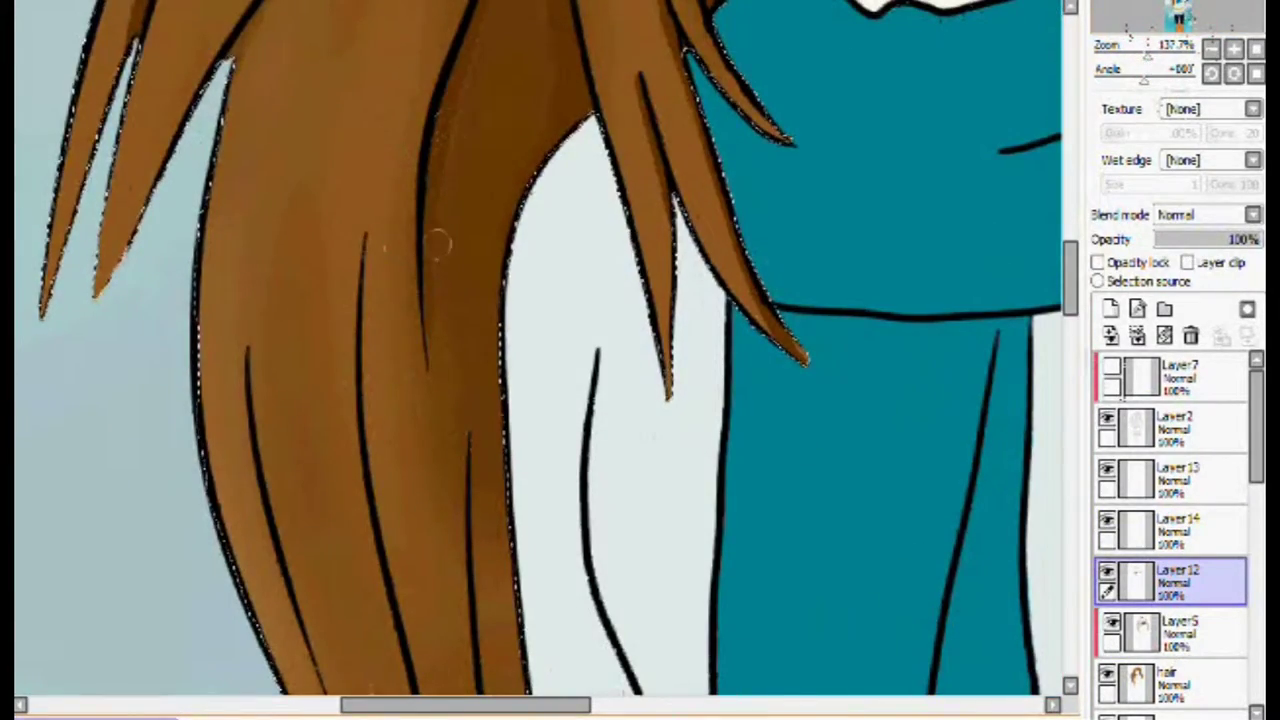
pyautogui.scroll(5, 437, 243)
pyautogui.scroll(4, 430, 200)
pyautogui.moveTo(425, 187)
pyautogui.mouseDown()
pyautogui.moveTo(298, 268)
pyautogui.moveTo(226, 521)
pyautogui.moveTo(235, 598)
pyautogui.mouseUp()
pyautogui.moveTo(455, 220); pyautogui.dragTo(312, 382)
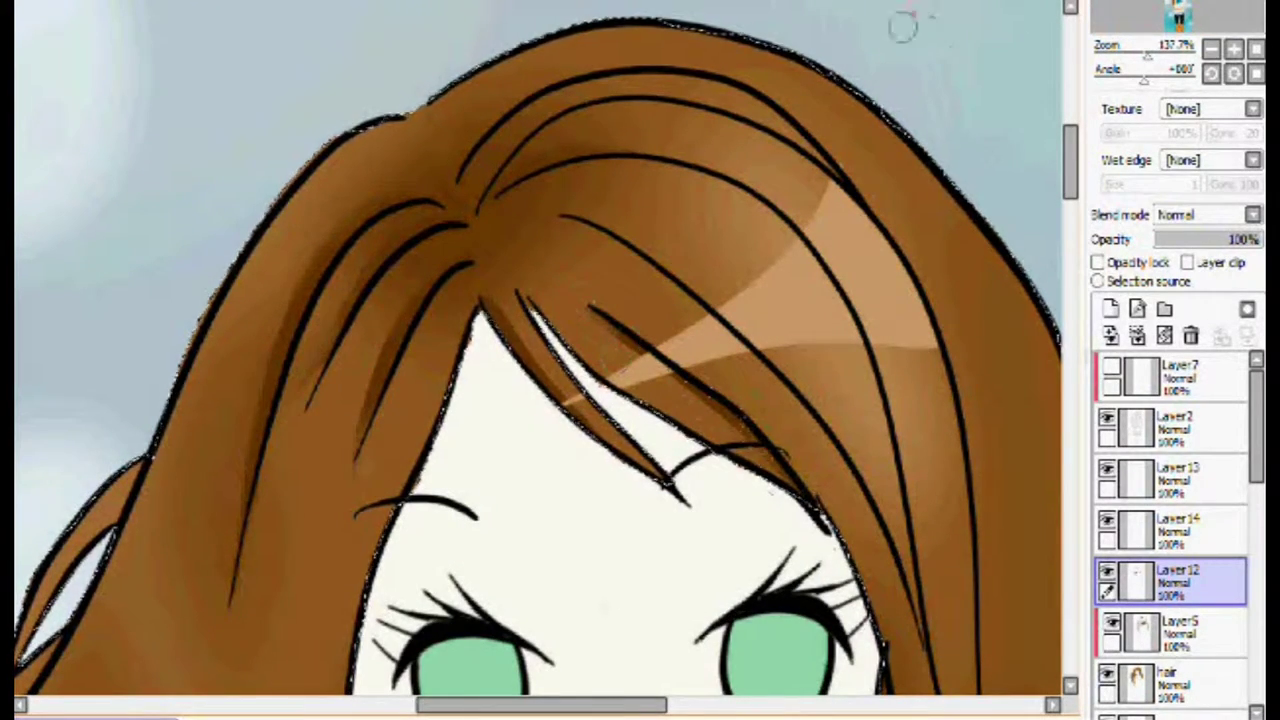
# Darken the shading on the outer left locks and on the right locks beside the scarf.
pyautogui.moveTo(1179, 5); pyautogui.dragTo(1173, 8)
pyautogui.moveTo(1070, 205); pyautogui.dragTo(1070, 223)
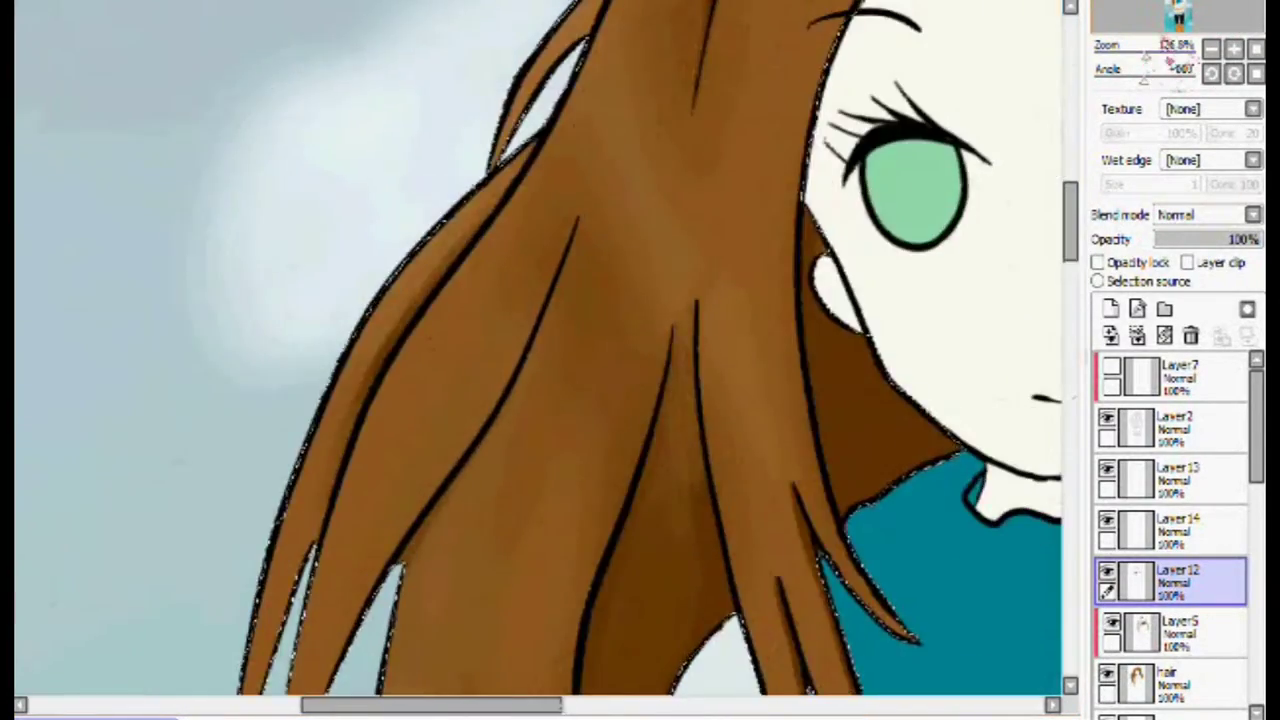
pyautogui.moveTo(1176, 7); pyautogui.dragTo(1178, 10)
pyautogui.moveTo(1070, 278); pyautogui.dragTo(1070, 252)
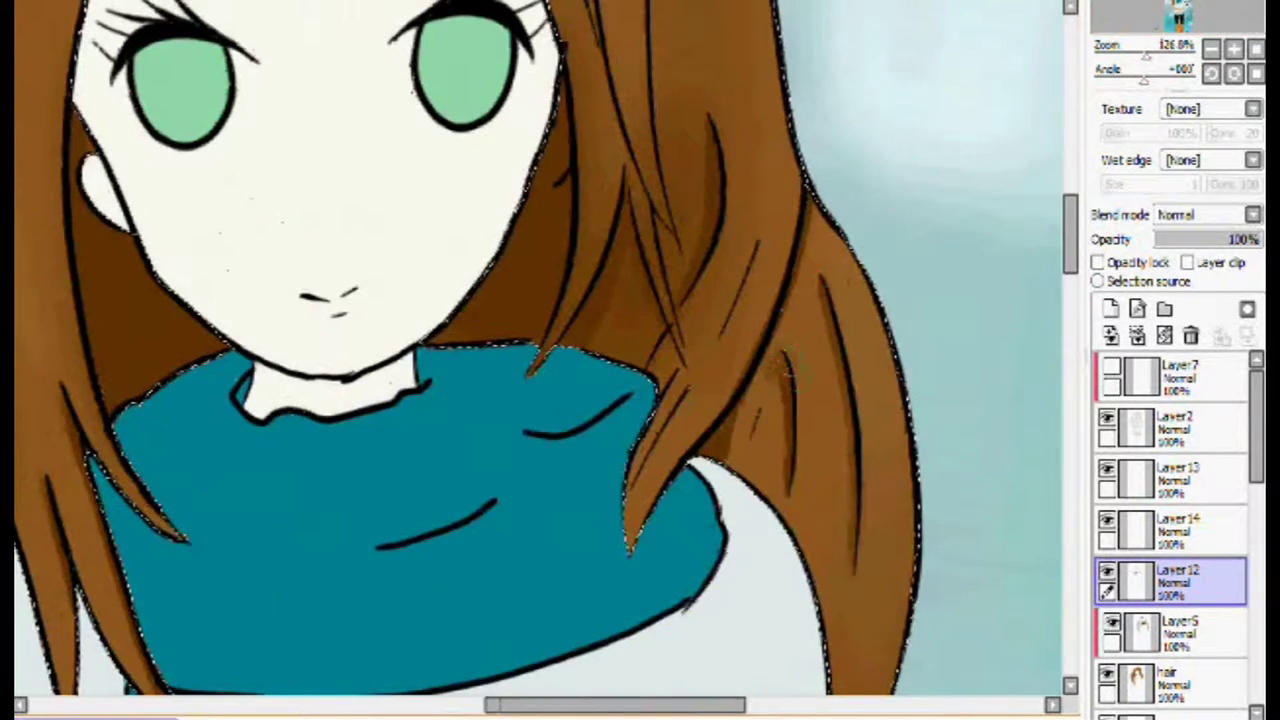
pyautogui.moveTo(787, 367); pyautogui.dragTo(790, 476)
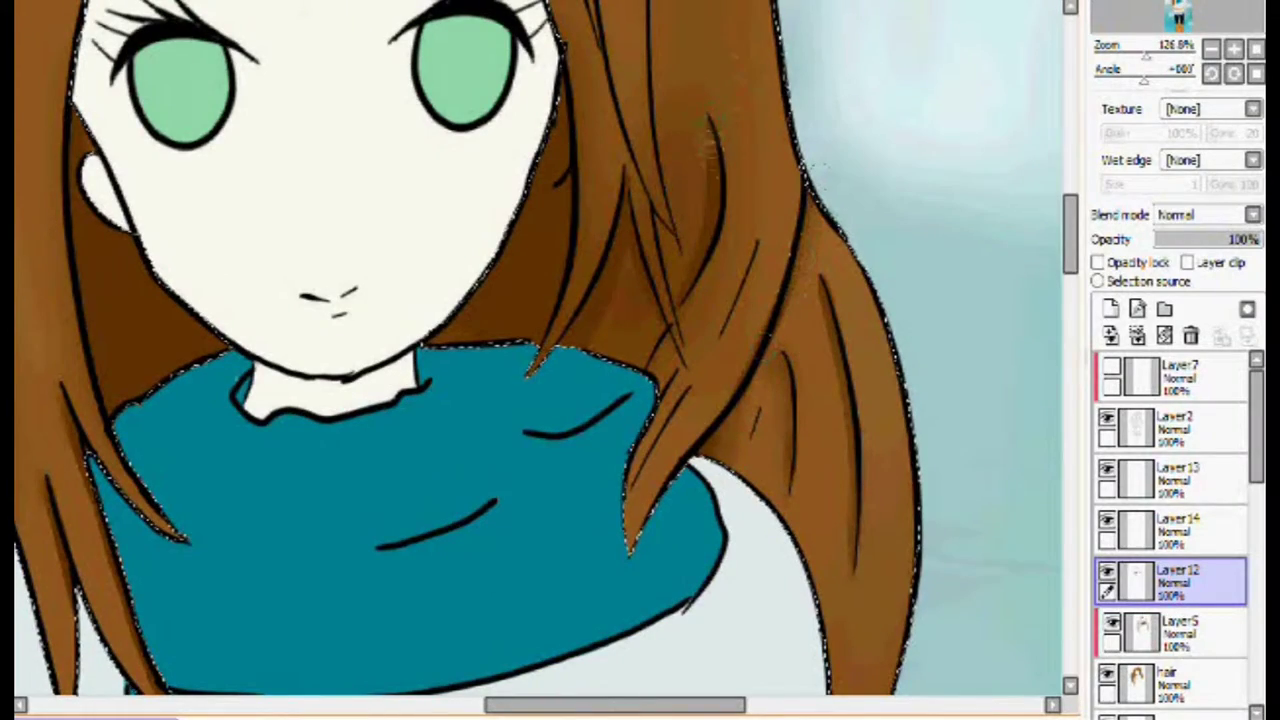
pyautogui.moveTo(628, 248); pyautogui.dragTo(590, 367)
# Load the painted area of the eyes layer as a selection.
pyautogui.moveTo(1071, 248); pyautogui.dragTo(1098, 213)
pyautogui.moveTo(619, 705); pyautogui.dragTo(553, 705)
pyautogui.moveTo(1257, 428); pyautogui.dragTo(1257, 492)
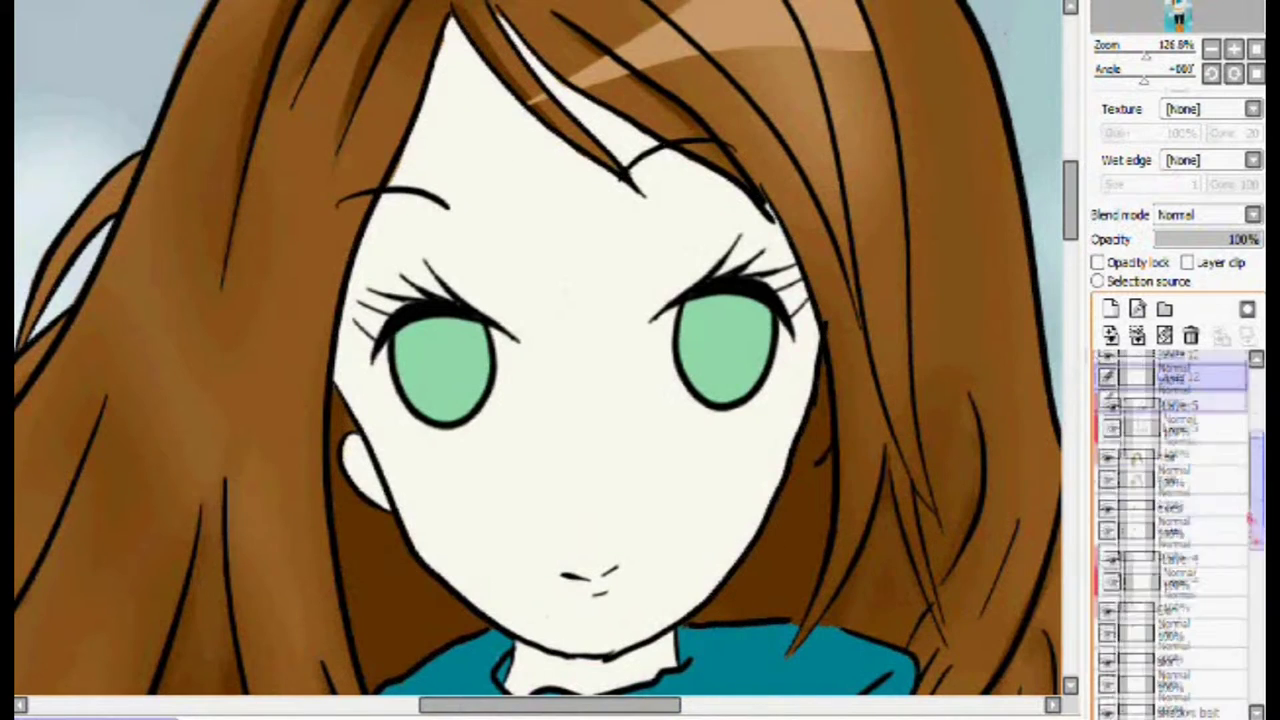
pyautogui.keyDown('ctrl'); pyautogui.click(1185, 519); pyautogui.keyUp('ctrl')
# Try darker green irises with curved light glints on a new layer above the eyes layer.
pyautogui.click(1111, 309)
pyautogui.scroll(2, 538, 347)
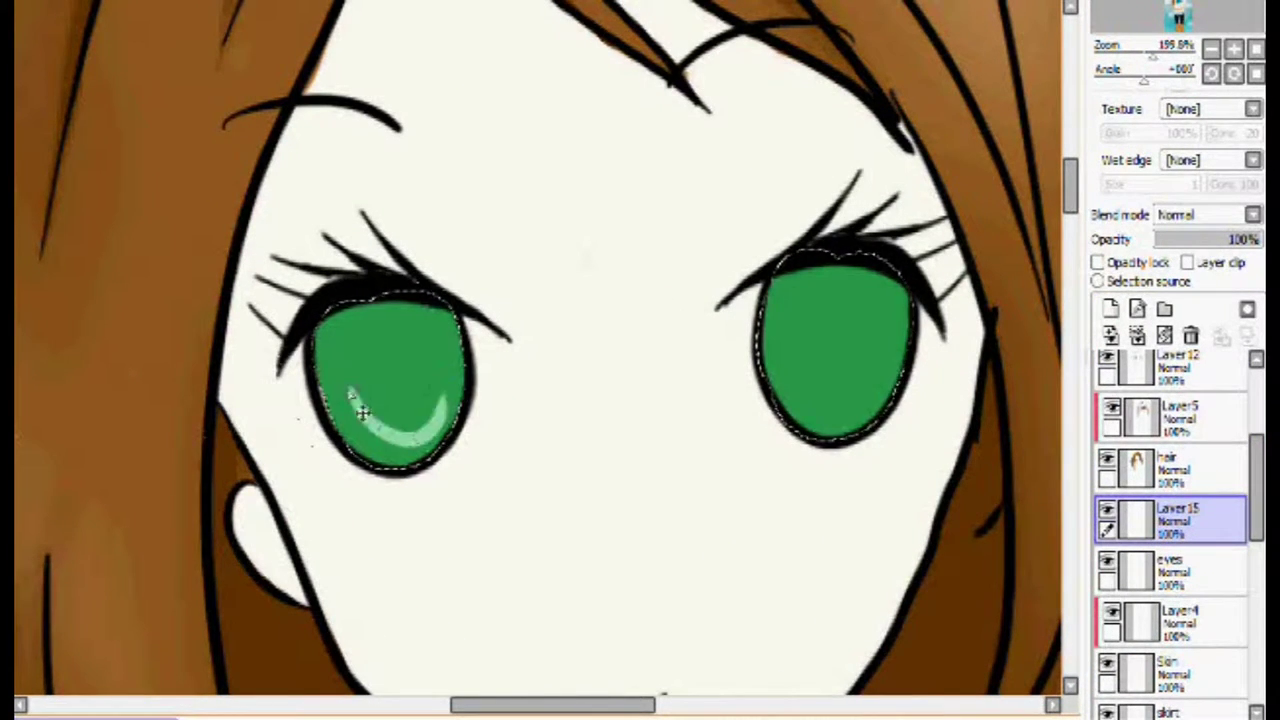
pyautogui.moveTo(418, 432); pyautogui.dragTo(438, 412)
# Try dark gradient shading over the upper irises on a second layer, and delete both added layers.
pyautogui.keyDown('ctrl'); pyautogui.click(1188, 512); pyautogui.keyUp('ctrl')
pyautogui.click(1111, 309)
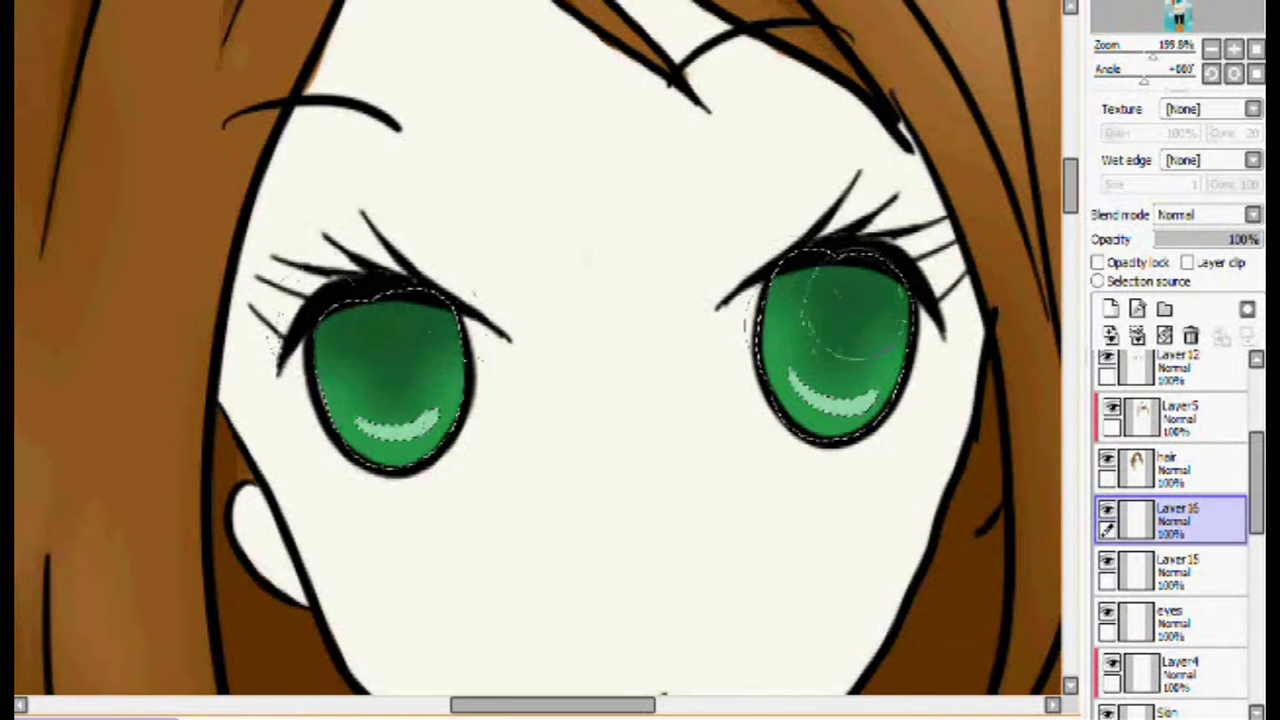
pyautogui.click(1190, 335)
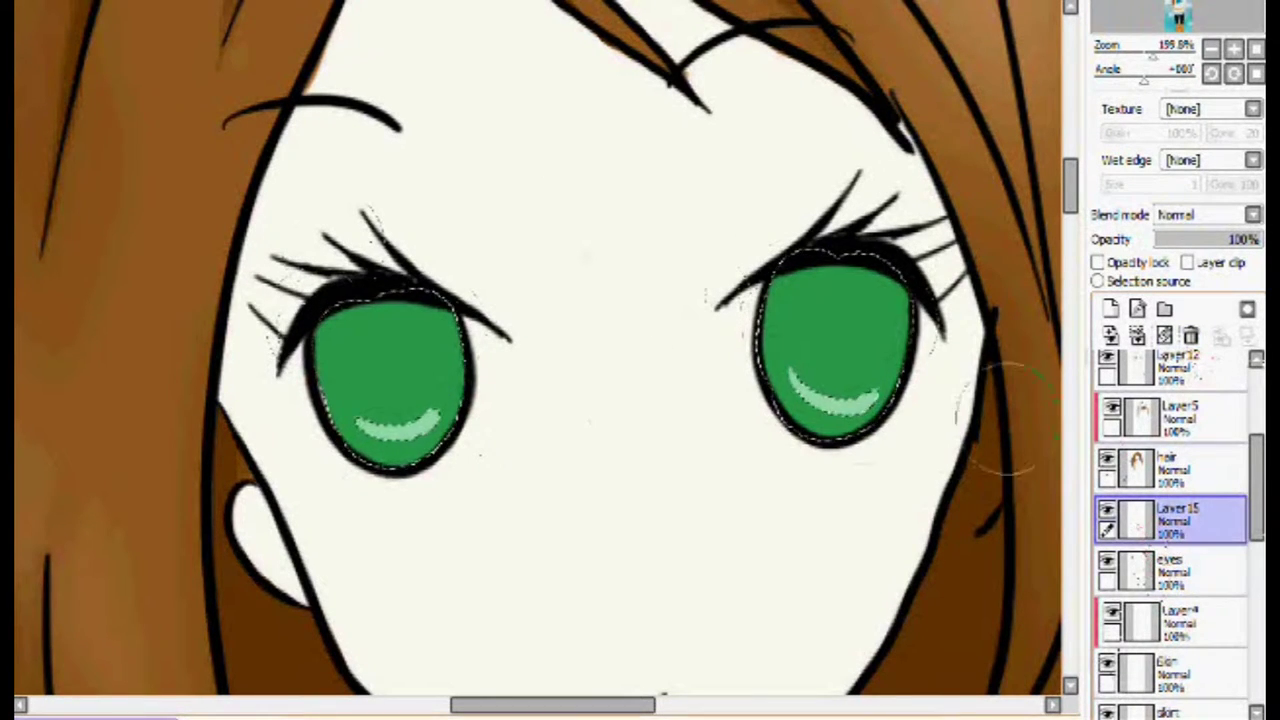
pyautogui.click(1190, 335)
# Shade the irises with soft light centres on a new layer, and try a dark oval pupil on another layer.
pyautogui.click(1111, 309)
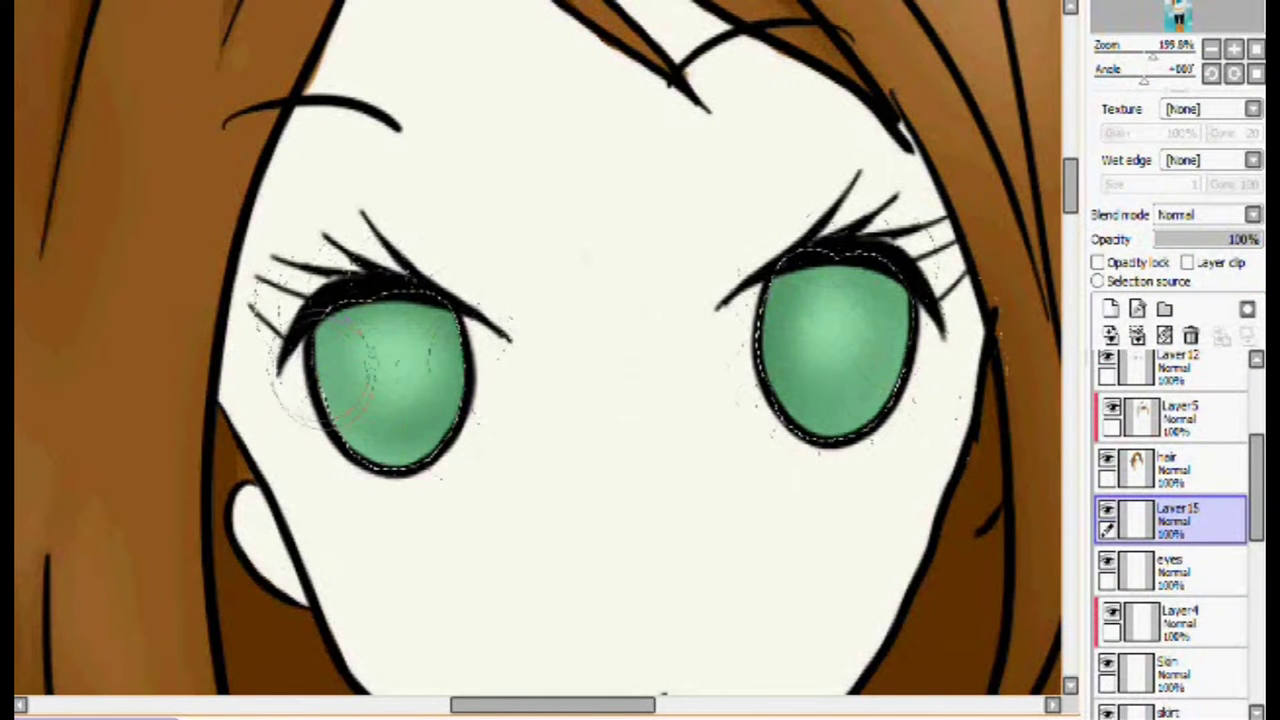
pyautogui.hotkey('ctrl', 'shift', 'n')
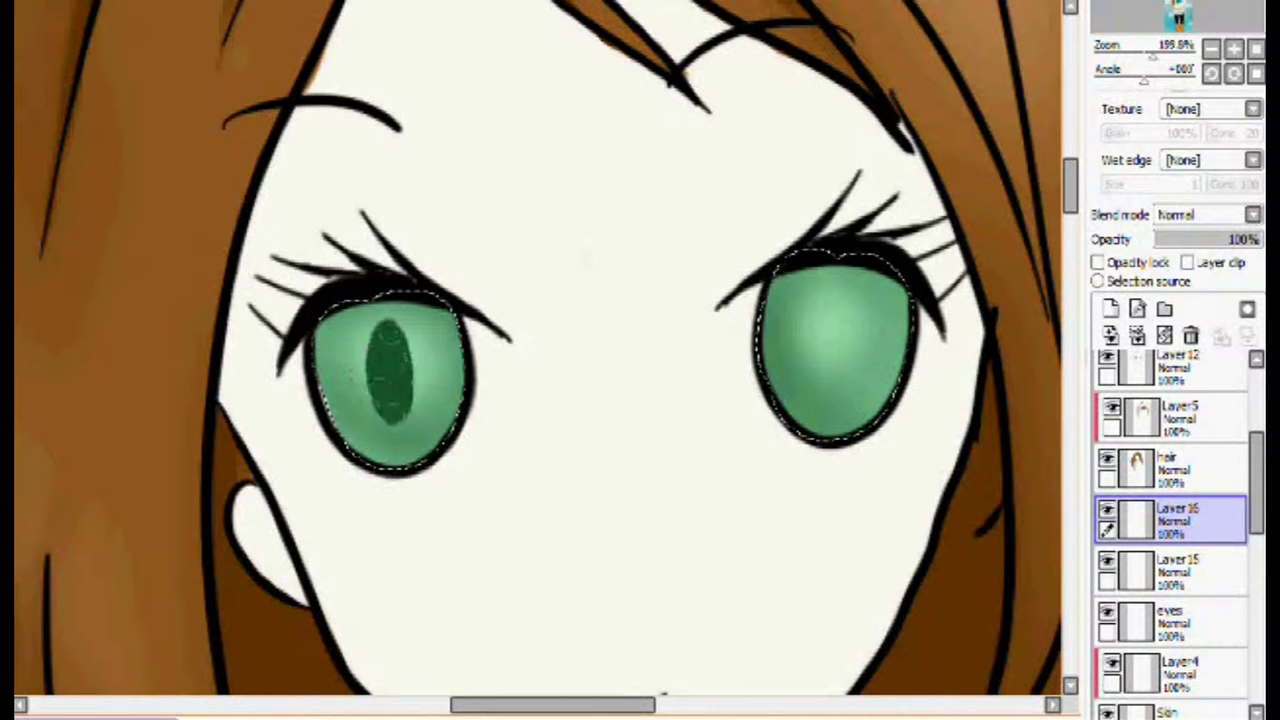
pyautogui.hotkey('ctrl', 'z')
# Paint round dark green pupils, dark upper halves and curved side streaks in the irises on Layer16.
pyautogui.click(645, 3)
pyautogui.click(638, 367)
pyautogui.moveTo(388, 326); pyautogui.dragTo(381, 342)
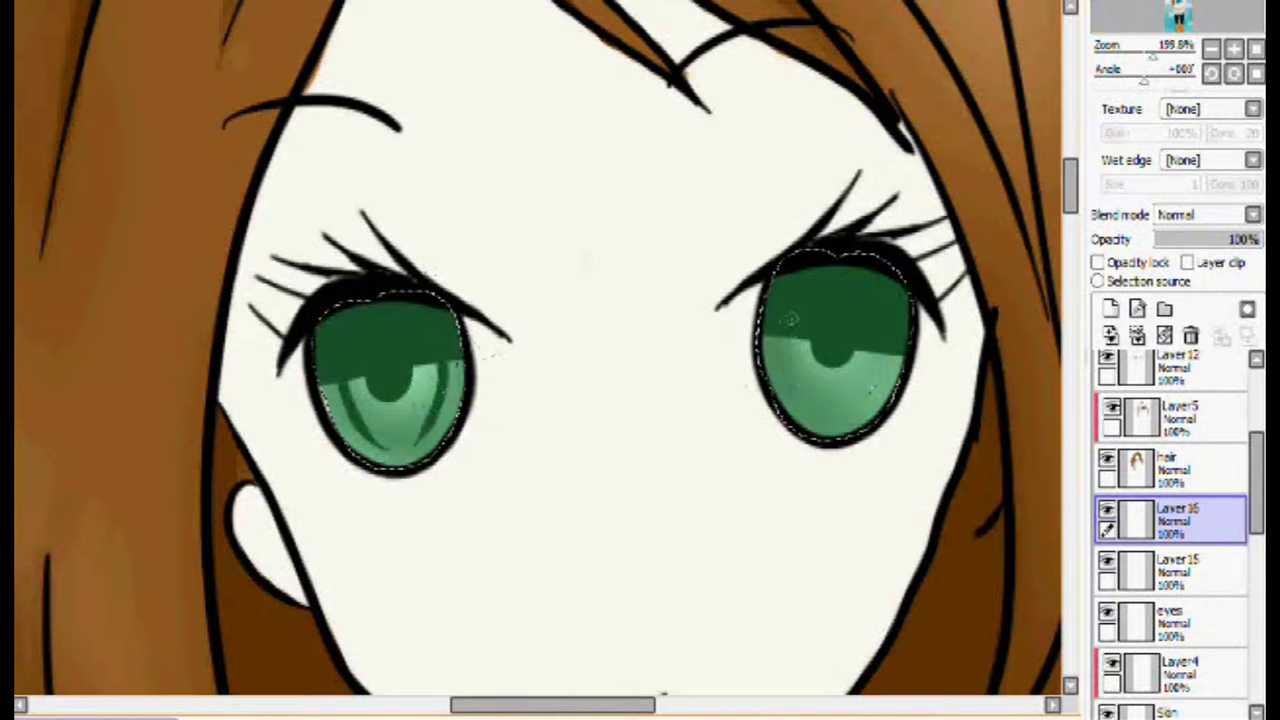
pyautogui.moveTo(328, 345); pyautogui.dragTo(350, 376)
pyautogui.moveTo(752, 335); pyautogui.dragTo(790, 320)
# Clear the selection and soften the curved dark streaks in both irises on Layer16.
pyautogui.click(172, 4)
pyautogui.scroll(5, 1170, 520)
pyautogui.scroll(-7, 1170, 520)
pyautogui.click(1107, 428)
pyautogui.click(1107, 428)
pyautogui.moveTo(348, 402); pyautogui.dragTo(414, 486)
pyautogui.hotkey('ctrl', 'z')
pyautogui.moveTo(1153, 54); pyautogui.dragTo(1162, 54)
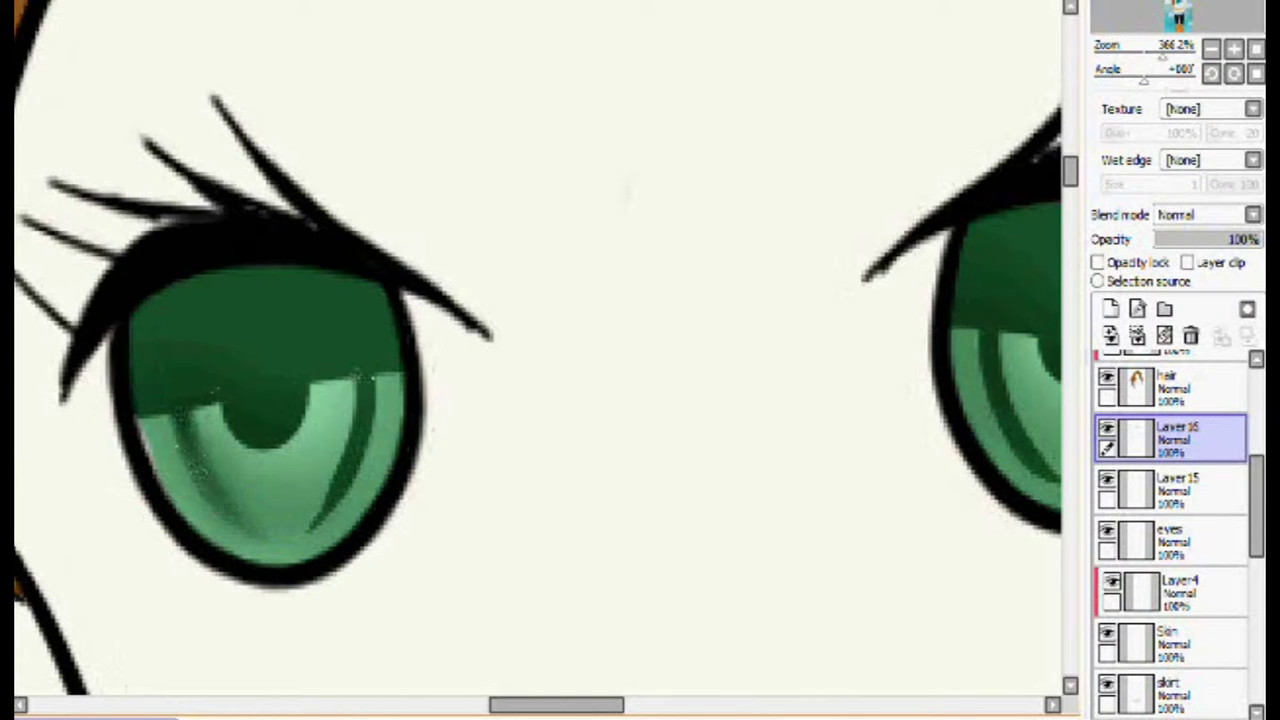
pyautogui.click(1053, 705)
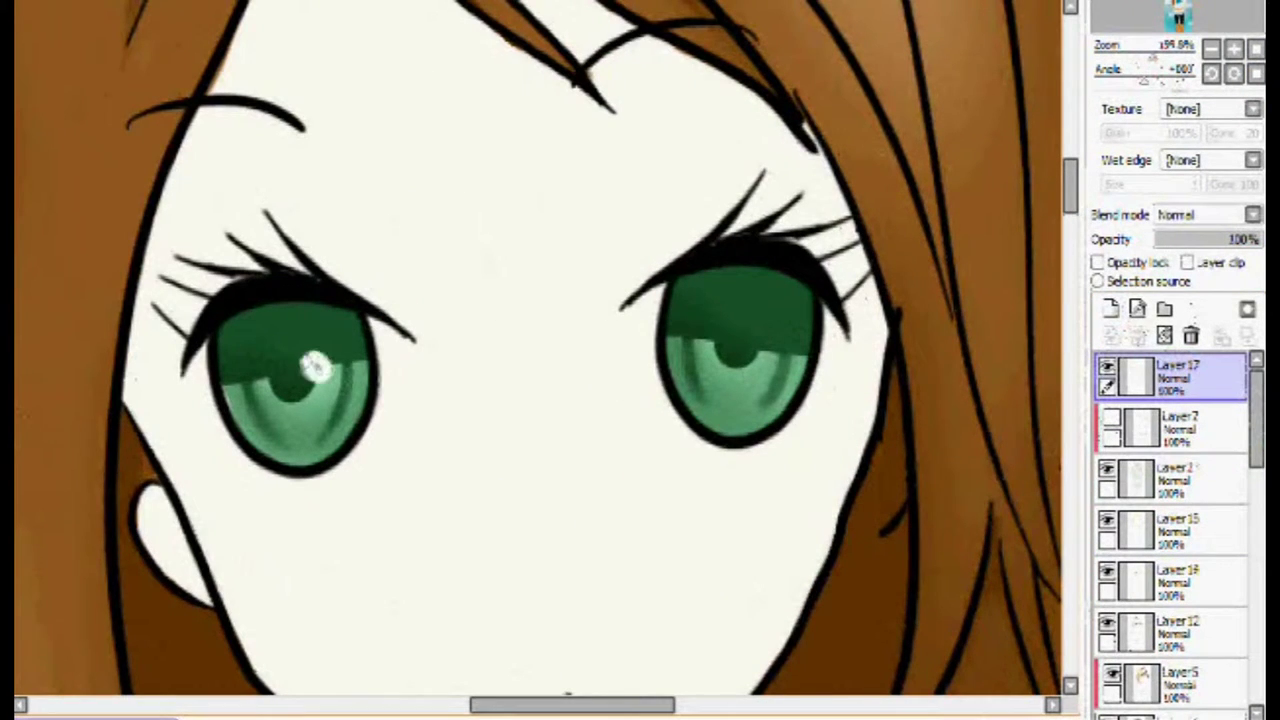
# Paint white oval highlights, small dots and curved glints in both eyes on the top layer, Layer17.
pyautogui.click(315, 368)
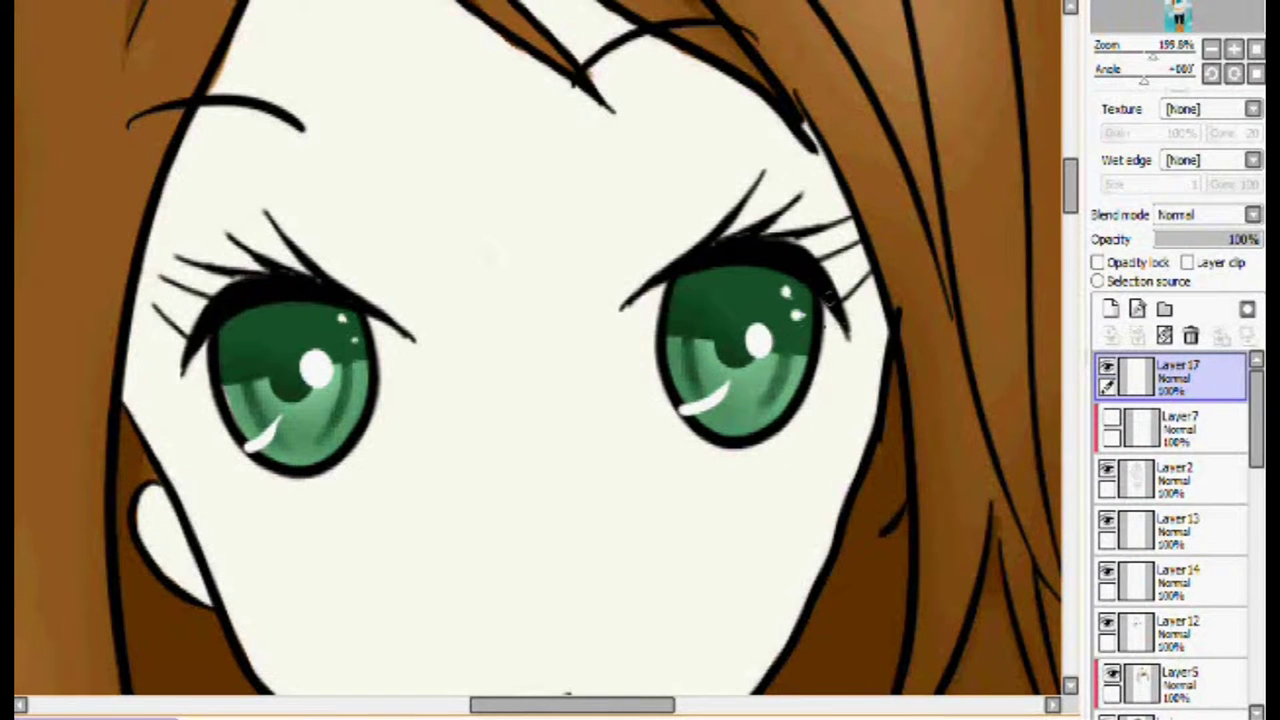
# Brush pale pinkish shadows on the forehead along the hairline on Layer4, clipped to the Skin layer.
pyautogui.scroll(-10, 1138, 445)
pyautogui.click(1170, 538)
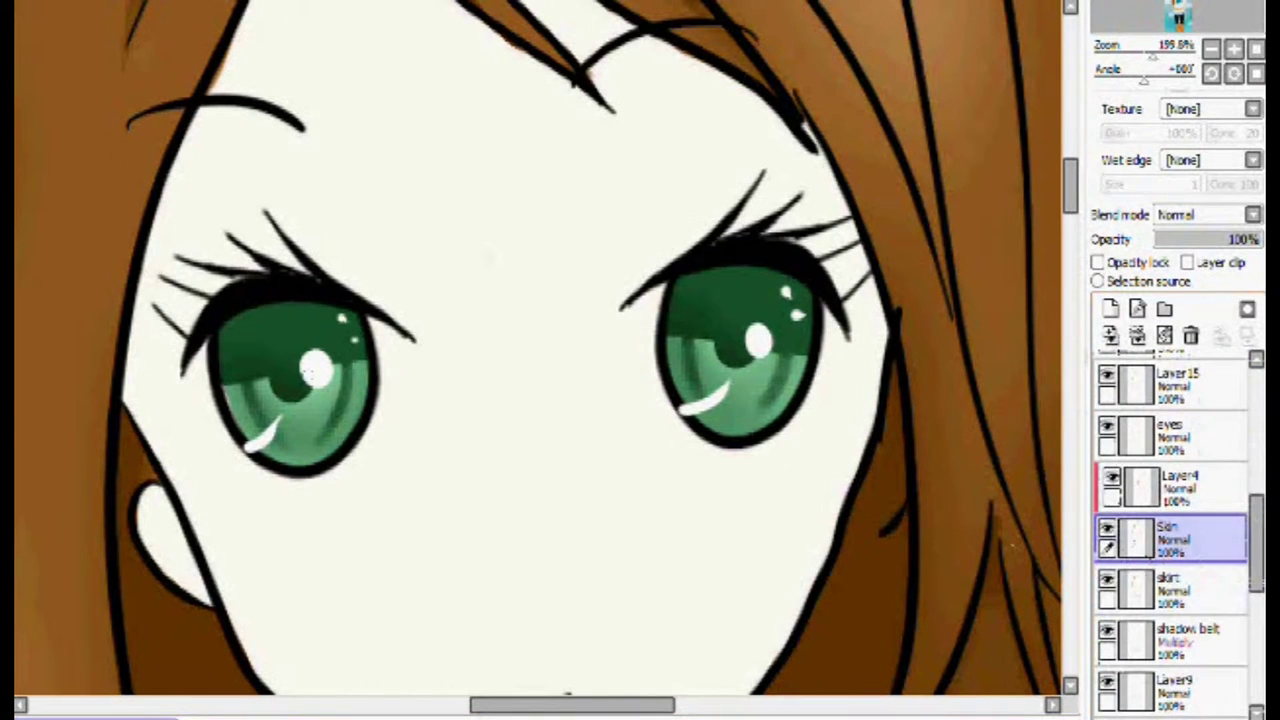
pyautogui.click(1208, 501)
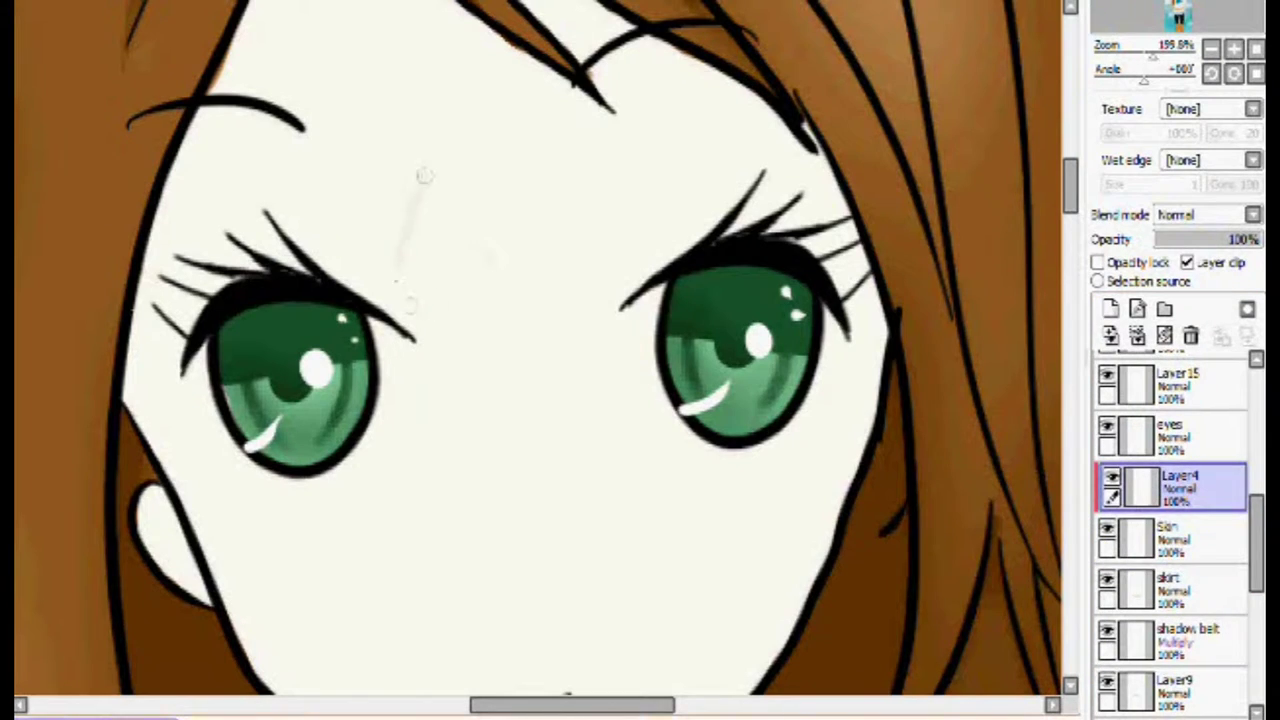
pyautogui.scroll(3, 563, 300)
pyautogui.moveTo(1156, 58); pyautogui.dragTo(1148, 60)
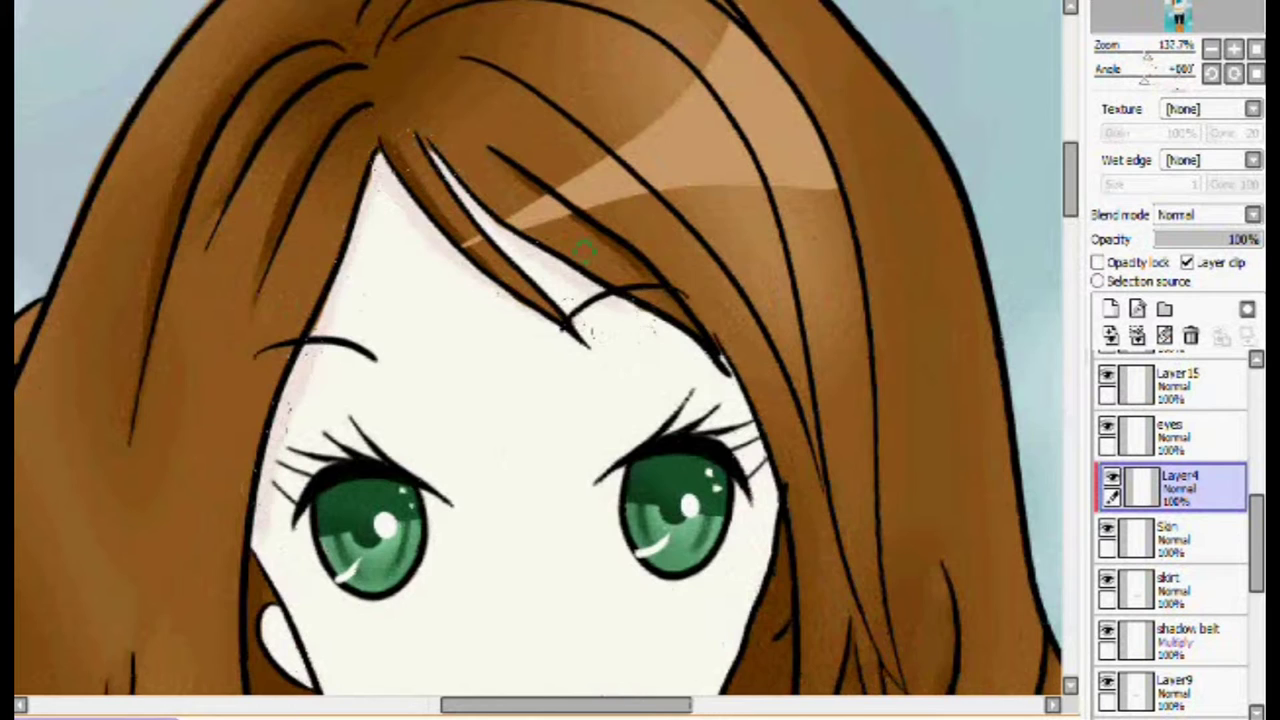
# Extend the pale pinkish shading over the ear, along the cheek and jaw contours, and across the neck.
pyautogui.scroll(-5, 148, 258)
pyautogui.moveTo(257, 155); pyautogui.dragTo(455, 435)
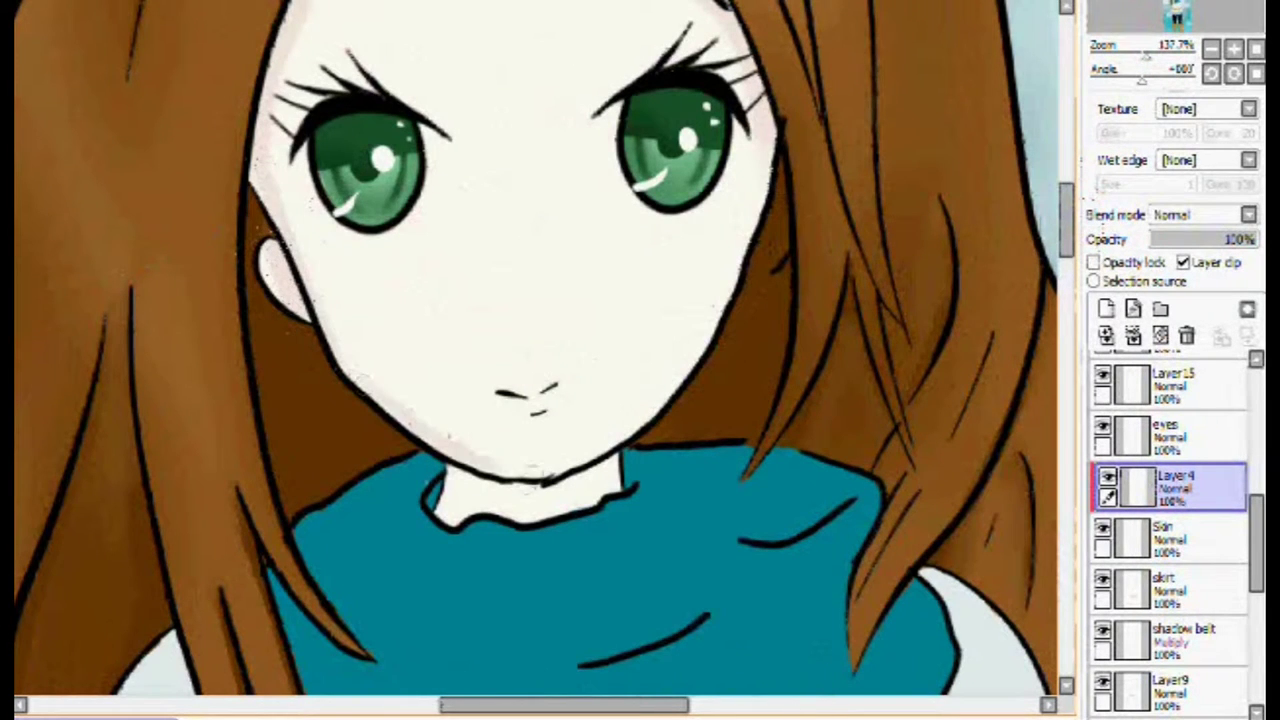
pyautogui.moveTo(716, 314); pyautogui.dragTo(668, 394)
pyautogui.moveTo(514, 490); pyautogui.dragTo(606, 474)
pyautogui.moveTo(492, 510); pyautogui.dragTo(524, 490)
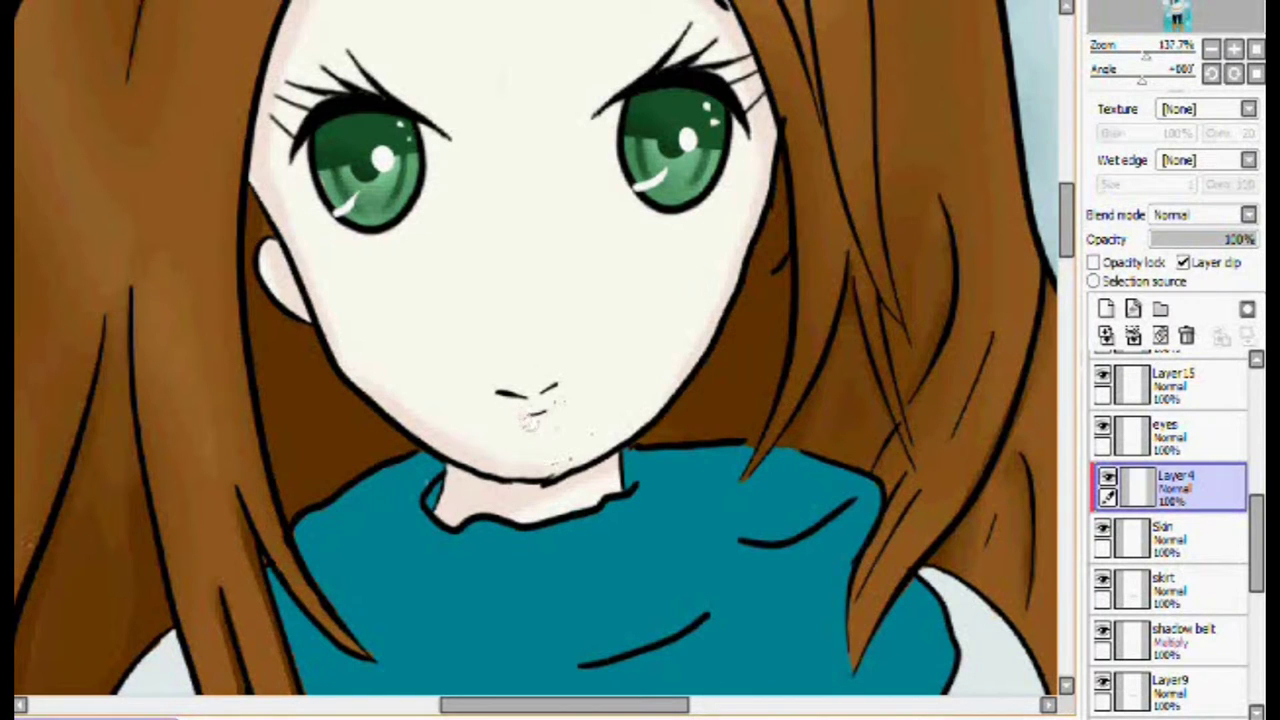
# Shade the skin above both eyes and brush pink blush onto both cheeks.
pyautogui.scroll(3, 540, 420)
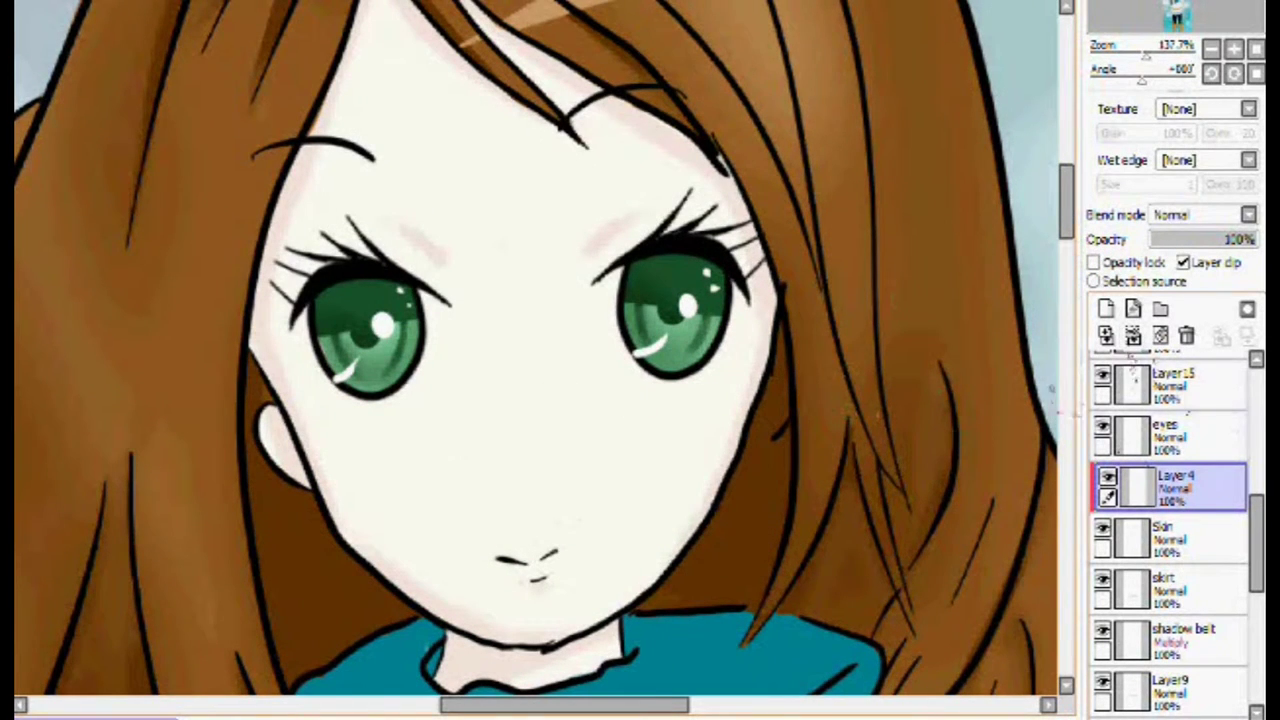
pyautogui.moveTo(375, 487)
pyautogui.mouseDown()
pyautogui.moveTo(414, 442)
pyautogui.moveTo(354, 437)
pyautogui.mouseUp()
pyautogui.moveTo(600, 410)
pyautogui.mouseDown()
pyautogui.moveTo(680, 417)
pyautogui.moveTo(710, 405)
pyautogui.mouseUp()
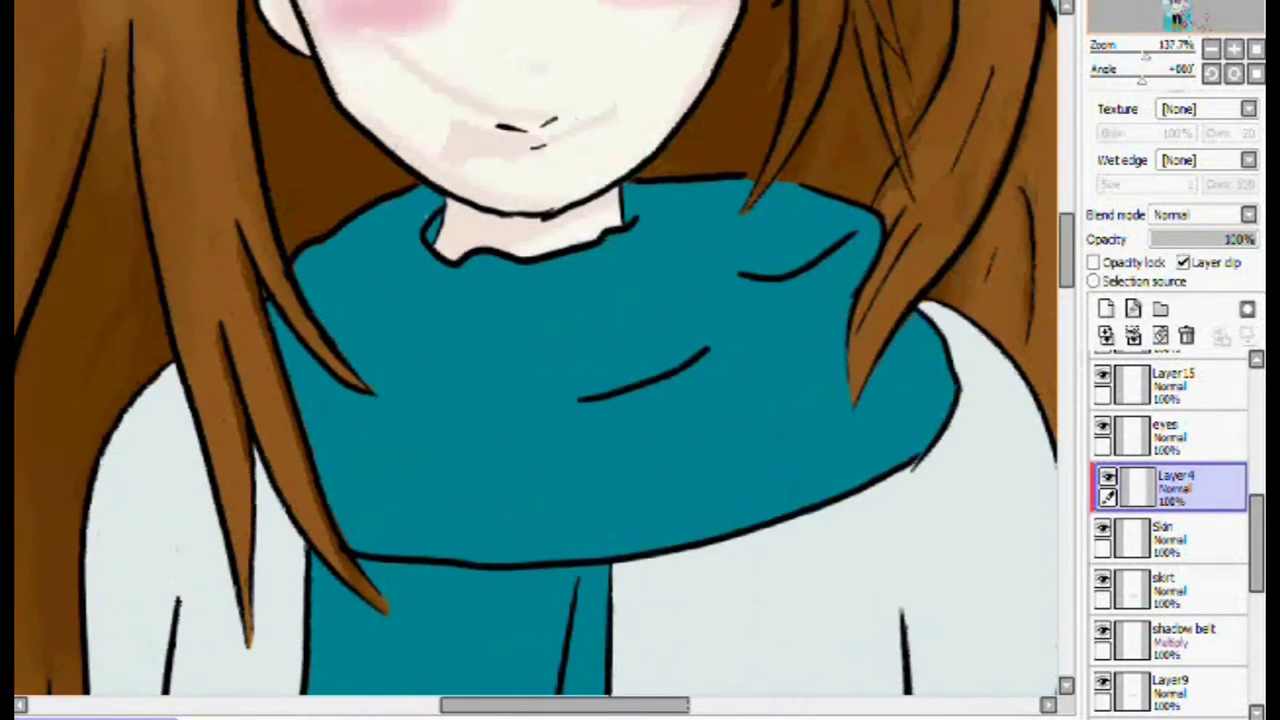
# Try hard-edged dark teal shadow strokes beneath the scarf's fold lines on Layer18, and undo them.
pyautogui.scroll(-3, 1170, 530)
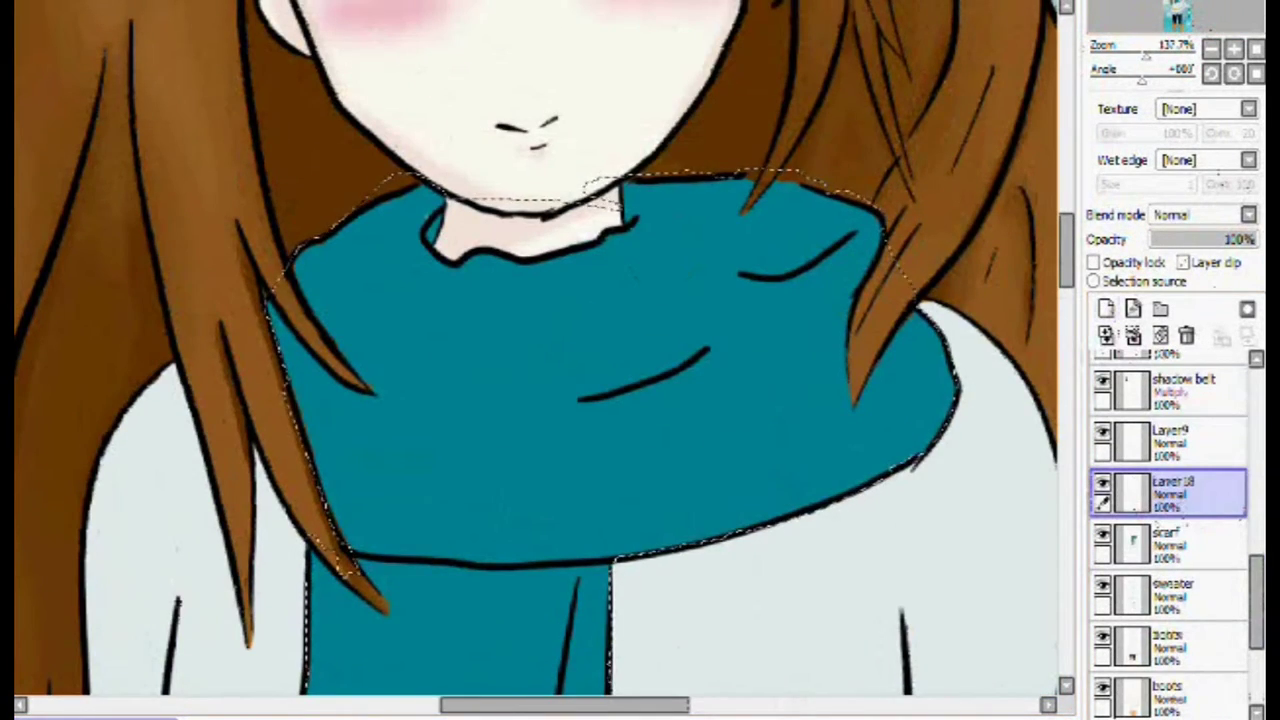
pyautogui.moveTo(822, 264)
pyautogui.mouseDown()
pyautogui.moveTo(744, 279)
pyautogui.moveTo(790, 283)
pyautogui.mouseUp()
pyautogui.moveTo(845, 335); pyautogui.dragTo(756, 412)
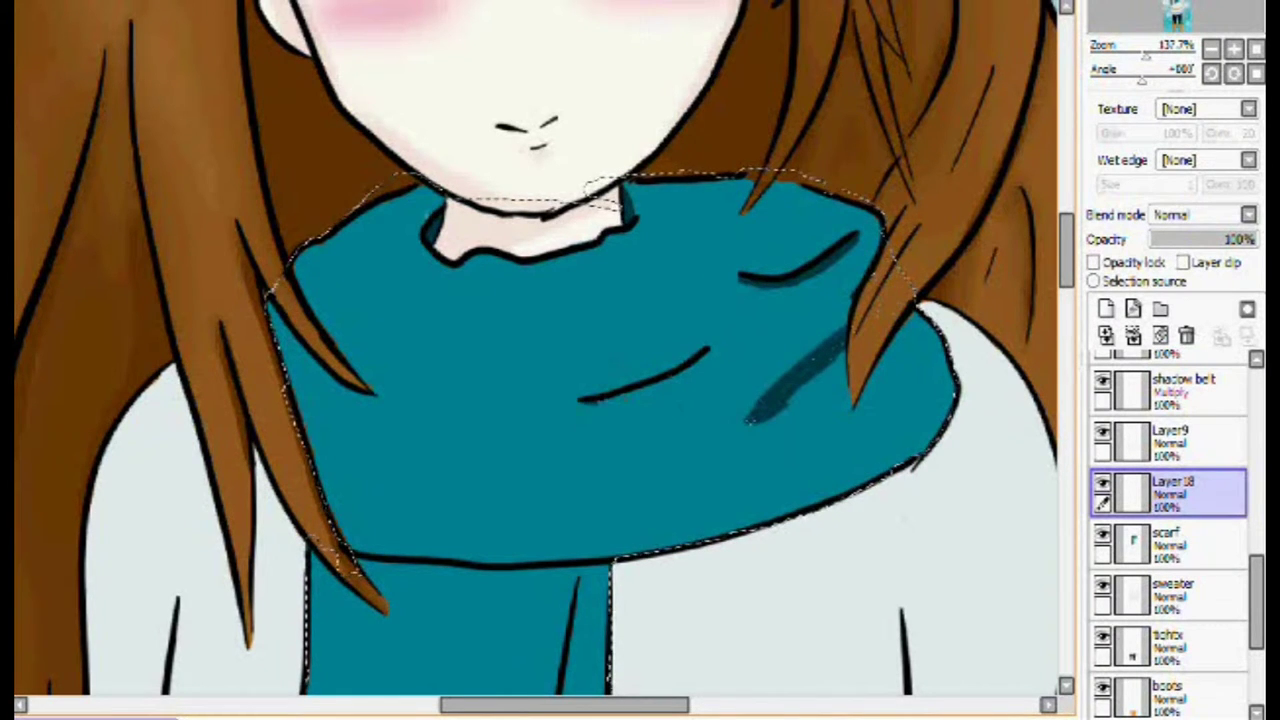
pyautogui.hotkey('ctrl', 'z')
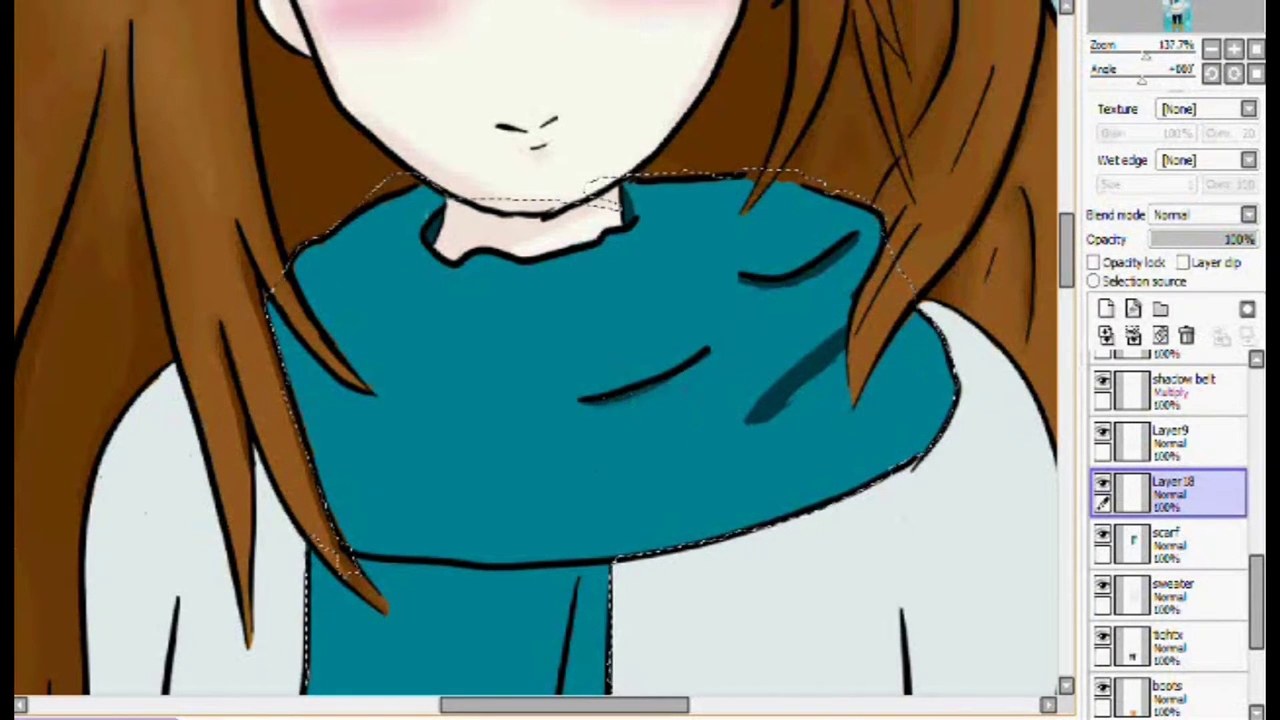
pyautogui.hotkey('ctrl', 'z')
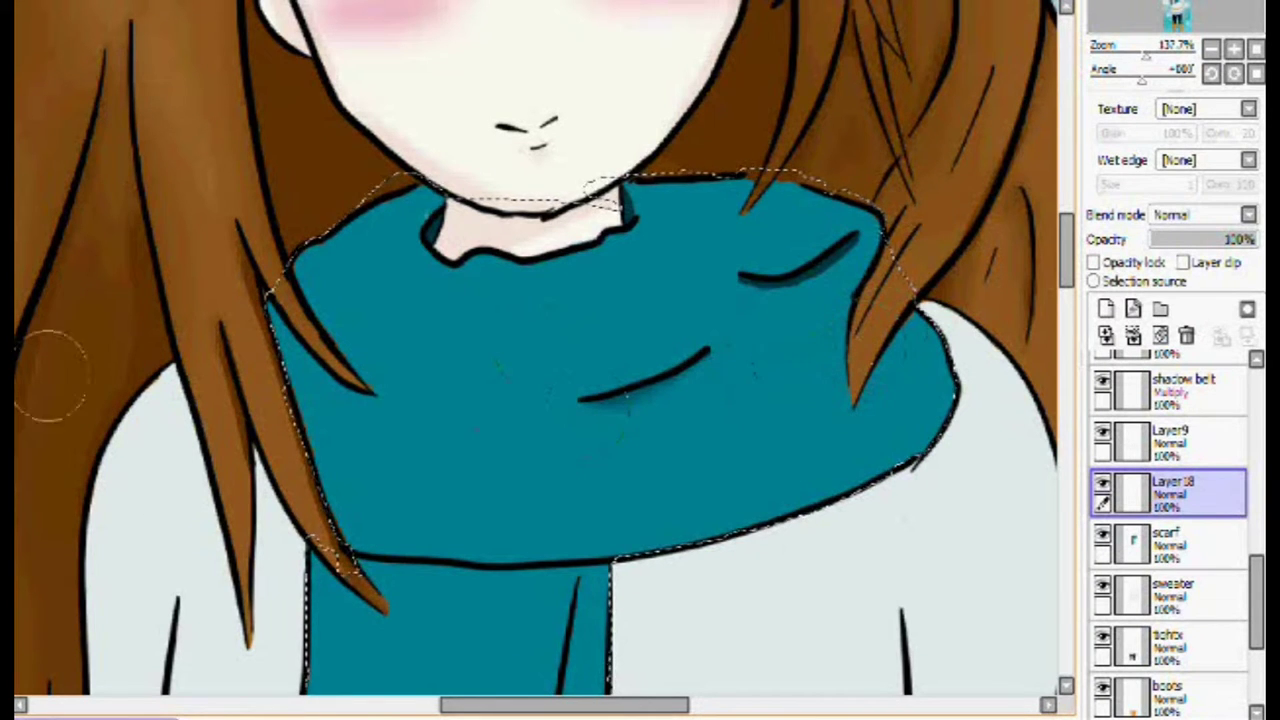
# Brush soft dark teal shadows on Layer18 along the scarf wrap's lower edge, across its middle fold and below the neckline.
pyautogui.moveTo(848, 325)
pyautogui.mouseDown()
pyautogui.moveTo(765, 398)
pyautogui.moveTo(845, 335)
pyautogui.mouseUp()
pyautogui.moveTo(935, 425); pyautogui.dragTo(630, 530)
pyautogui.moveTo(570, 585); pyautogui.dragTo(350, 575)
pyautogui.moveTo(300, 365); pyautogui.dragTo(720, 367)
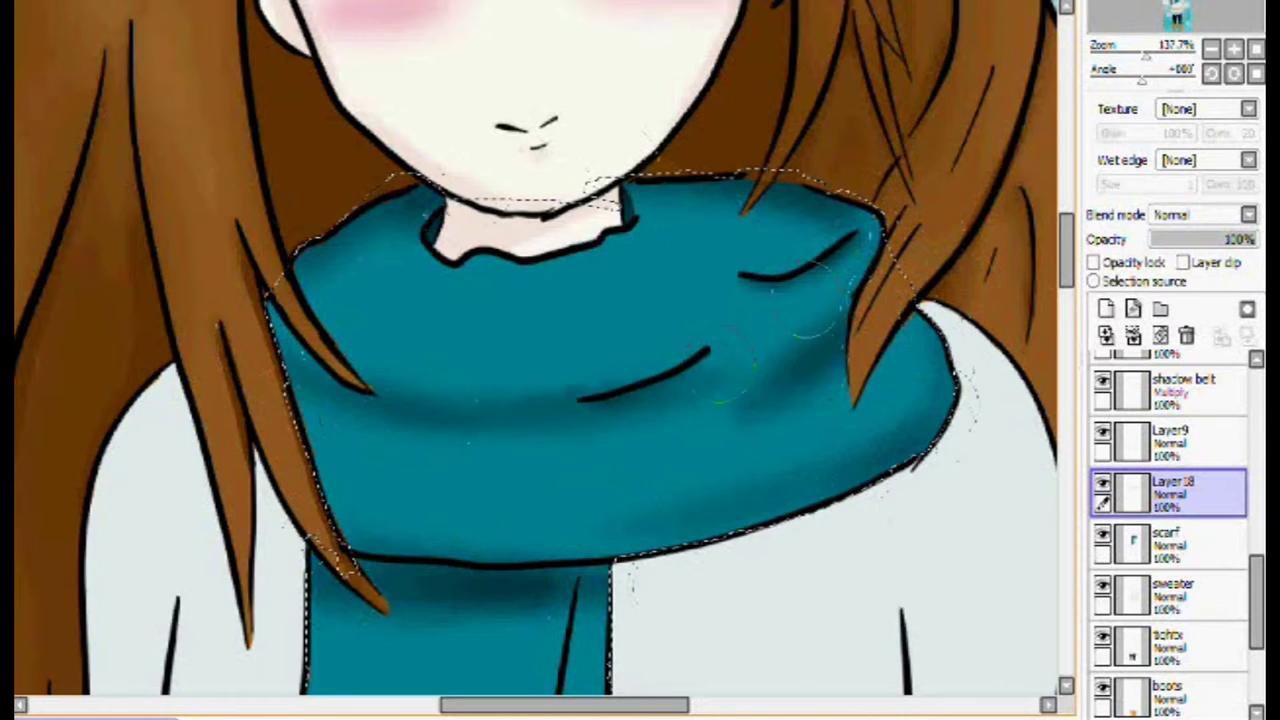
pyautogui.moveTo(440, 268); pyautogui.dragTo(438, 322)
# Shade the scarf's hanging ends with soft dark teal along the line where the front end overlaps the back one.
pyautogui.moveTo(480, 690)
pyautogui.mouseDown()
pyautogui.moveTo(555, 425)
pyautogui.moveTo(717, 15)
pyautogui.moveTo(672, 488)
pyautogui.moveTo(694, 256)
pyautogui.moveTo(686, 294)
pyautogui.mouseUp()
pyautogui.scroll(-2, 63, 426)
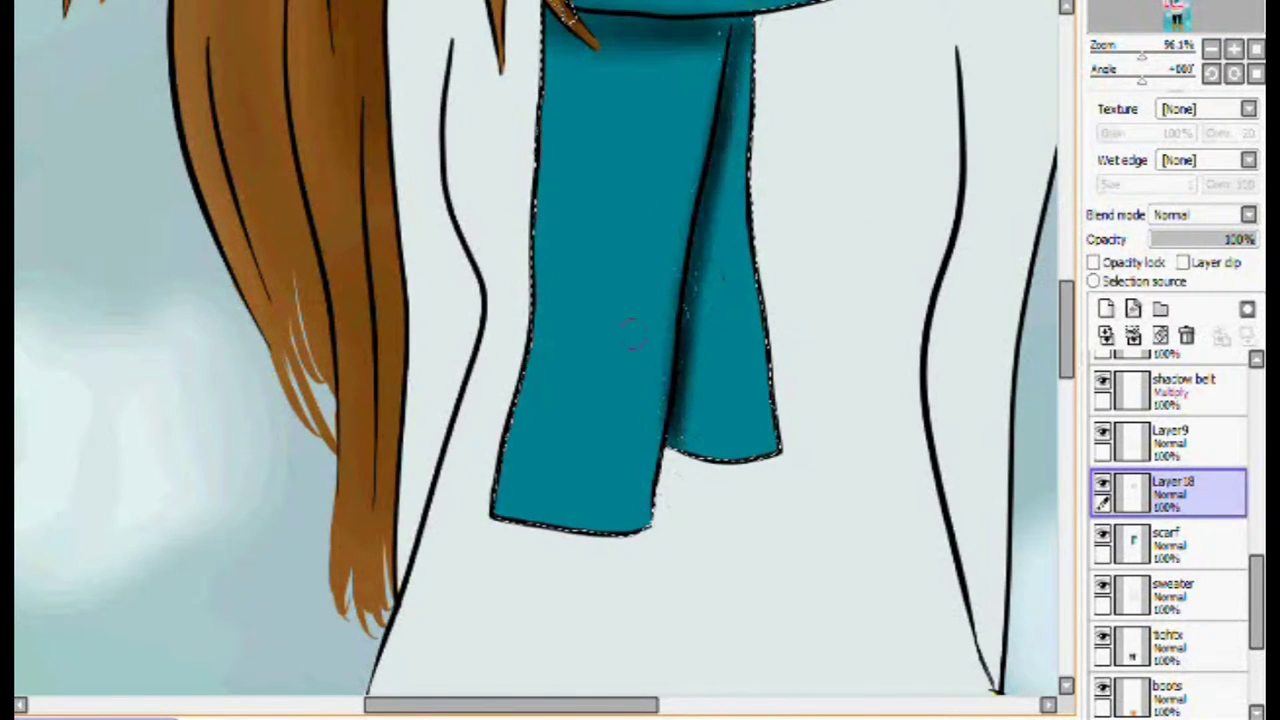
pyautogui.moveTo(728, 100)
pyautogui.mouseDown()
pyautogui.moveTo(690, 440)
pyautogui.moveTo(722, 130)
pyautogui.mouseUp()
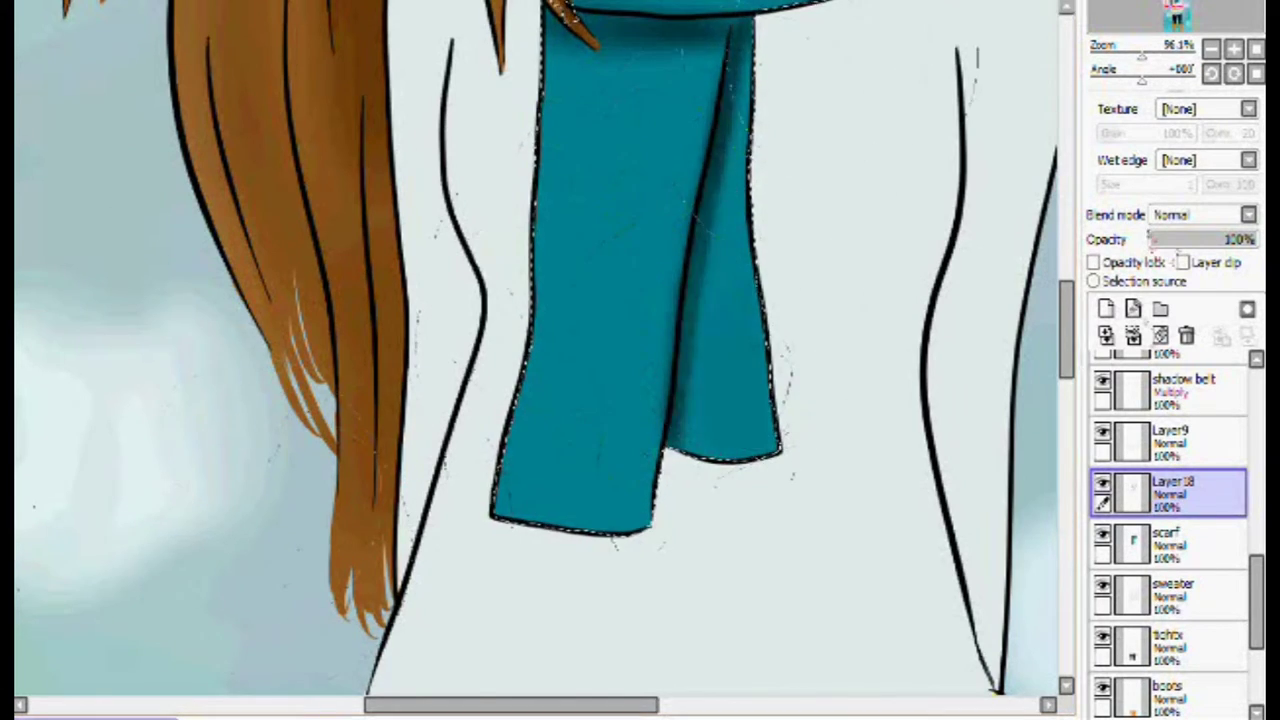
# Add a new layer above Layer18 and deepen the shadows along the scarf's outer edges, neckline and hanging end.
pyautogui.moveTo(1066, 330); pyautogui.dragTo(1066, 277)
pyautogui.click(1106, 309)
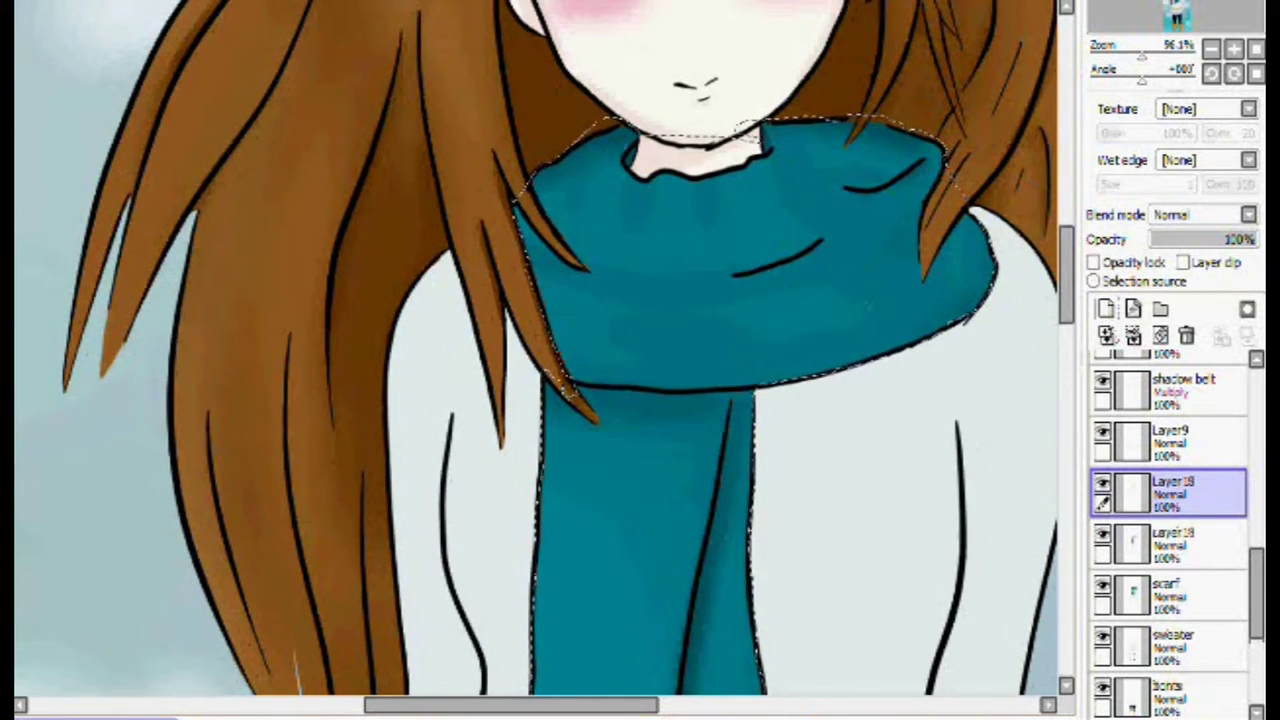
pyautogui.moveTo(980, 280)
pyautogui.mouseDown()
pyautogui.moveTo(825, 371)
pyautogui.moveTo(585, 405)
pyautogui.mouseUp()
pyautogui.moveTo(875, 135); pyautogui.dragTo(775, 135)
pyautogui.moveTo(610, 150); pyautogui.dragTo(535, 300)
pyautogui.moveTo(560, 640); pyautogui.dragTo(670, 150)
pyautogui.moveTo(630, 320); pyautogui.dragTo(760, 415)
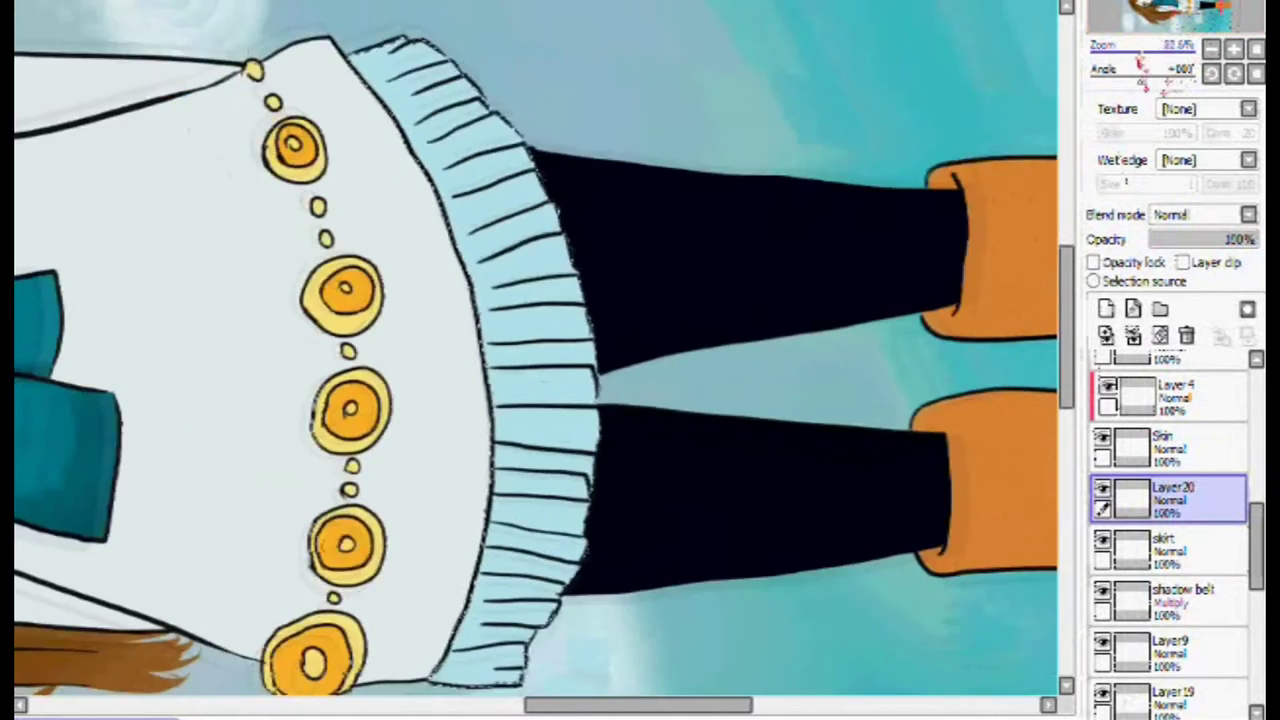
# Brush a darker blue shadow along the skirt's upper edge beneath the sweater hem on Layer20.
pyautogui.scroll(-1, 537, 345)
pyautogui.moveTo(392, 108); pyautogui.dragTo(480, 345)
pyautogui.hotkey('ctrl', 'z')
pyautogui.moveTo(392, 108)
pyautogui.mouseDown()
pyautogui.moveTo(450, 360)
pyautogui.moveTo(462, 590)
pyautogui.mouseUp()
pyautogui.click(20, 2)
pyautogui.click(28, 135)
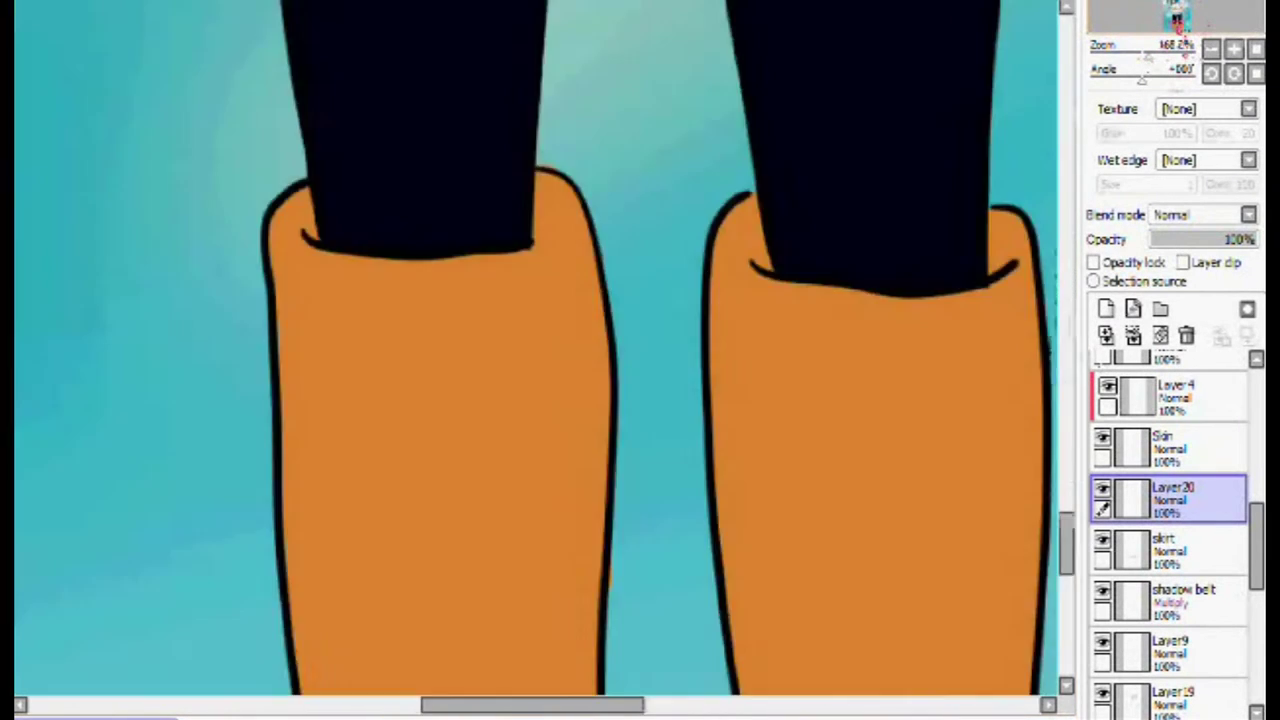
# Paint soft darker blue vertical shadows beside the pleat lines across the left and middle parts of the skirt.
pyautogui.moveTo(1178, 23); pyautogui.dragTo(1176, 16)
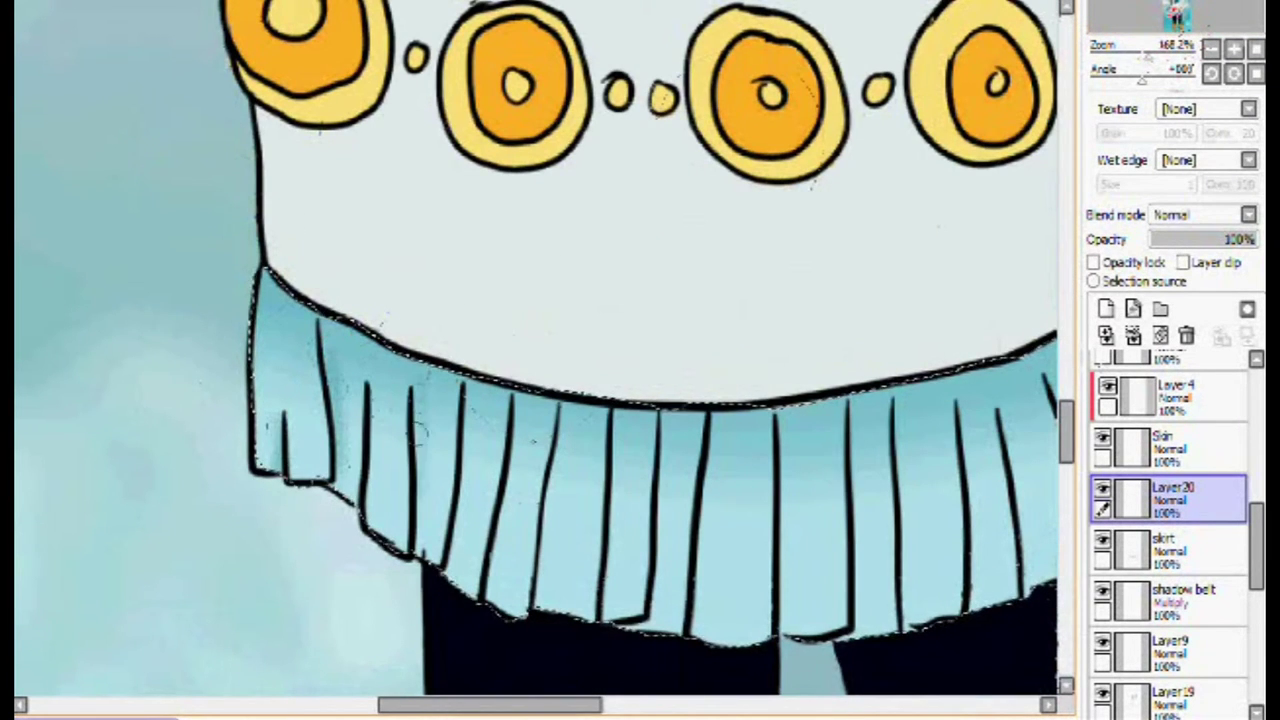
pyautogui.moveTo(424, 436); pyautogui.dragTo(424, 542)
pyautogui.moveTo(498, 460); pyautogui.dragTo(472, 572)
pyautogui.moveTo(562, 430); pyautogui.dragTo(542, 592)
pyautogui.moveTo(602, 446); pyautogui.dragTo(592, 606)
pyautogui.moveTo(673, 446)
pyautogui.mouseDown()
pyautogui.moveTo(657, 612)
pyautogui.moveTo(680, 574)
pyautogui.mouseUp()
pyautogui.moveTo(853, 412); pyautogui.dragTo(851, 558)
pyautogui.moveTo(788, 455); pyautogui.dragTo(788, 595)
# Continue the darker blue pleat shadows across the right part of the skirt, following its slanted fold lines.
pyautogui.moveTo(490, 706); pyautogui.dragTo(526, 706)
pyautogui.moveTo(629, 436)
pyautogui.mouseDown()
pyautogui.moveTo(630, 610)
pyautogui.moveTo(646, 600)
pyautogui.mouseUp()
pyautogui.moveTo(526, 706); pyautogui.dragTo(600, 706)
pyautogui.moveTo(397, 405); pyautogui.dragTo(411, 612)
pyautogui.moveTo(463, 408); pyautogui.dragTo(477, 592)
pyautogui.moveTo(607, 350); pyautogui.dragTo(662, 535)
pyautogui.moveTo(652, 335); pyautogui.dragTo(690, 502)
pyautogui.moveTo(708, 292); pyautogui.dragTo(752, 462)
pyautogui.moveTo(752, 265); pyautogui.dragTo(812, 408)
pyautogui.moveTo(788, 240); pyautogui.dragTo(836, 356)
pyautogui.moveTo(832, 198); pyautogui.dragTo(866, 310)
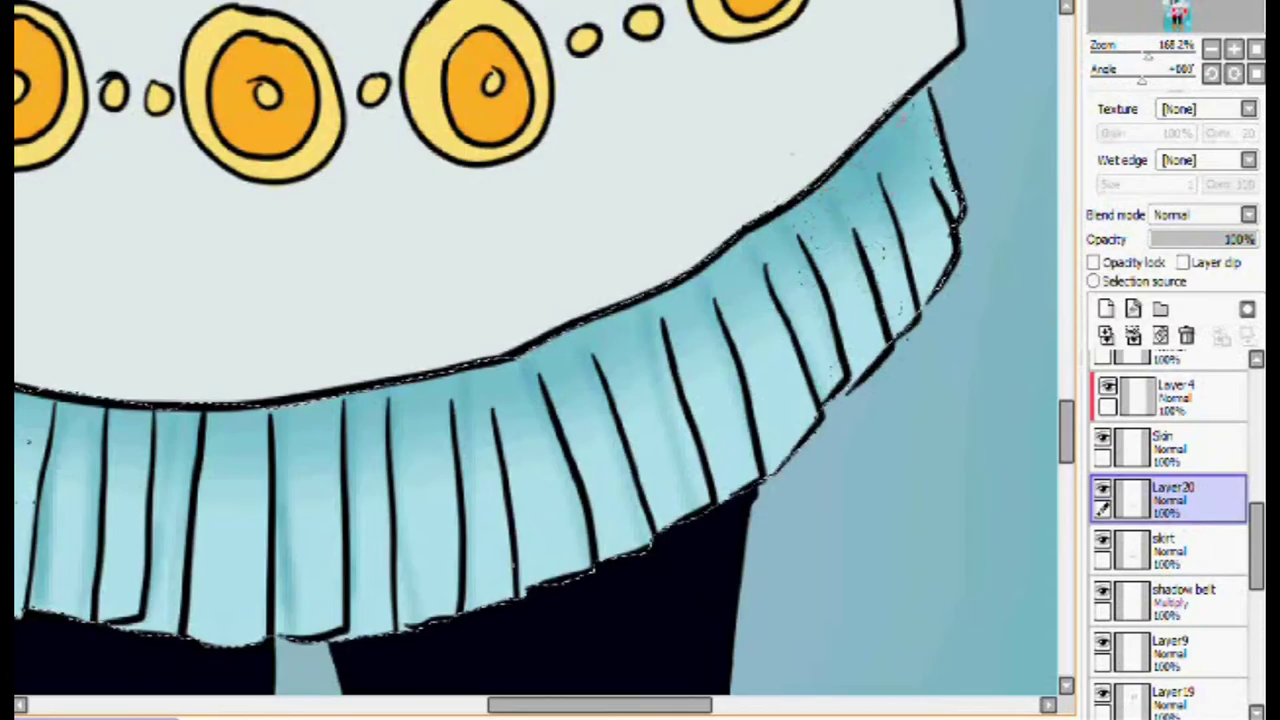
# Shade the edges of the gold belt medallions using the shadow belt layer.
pyautogui.hscroll(-4, 910, 150)
pyautogui.moveTo(557, 706); pyautogui.dragTo(488, 706)
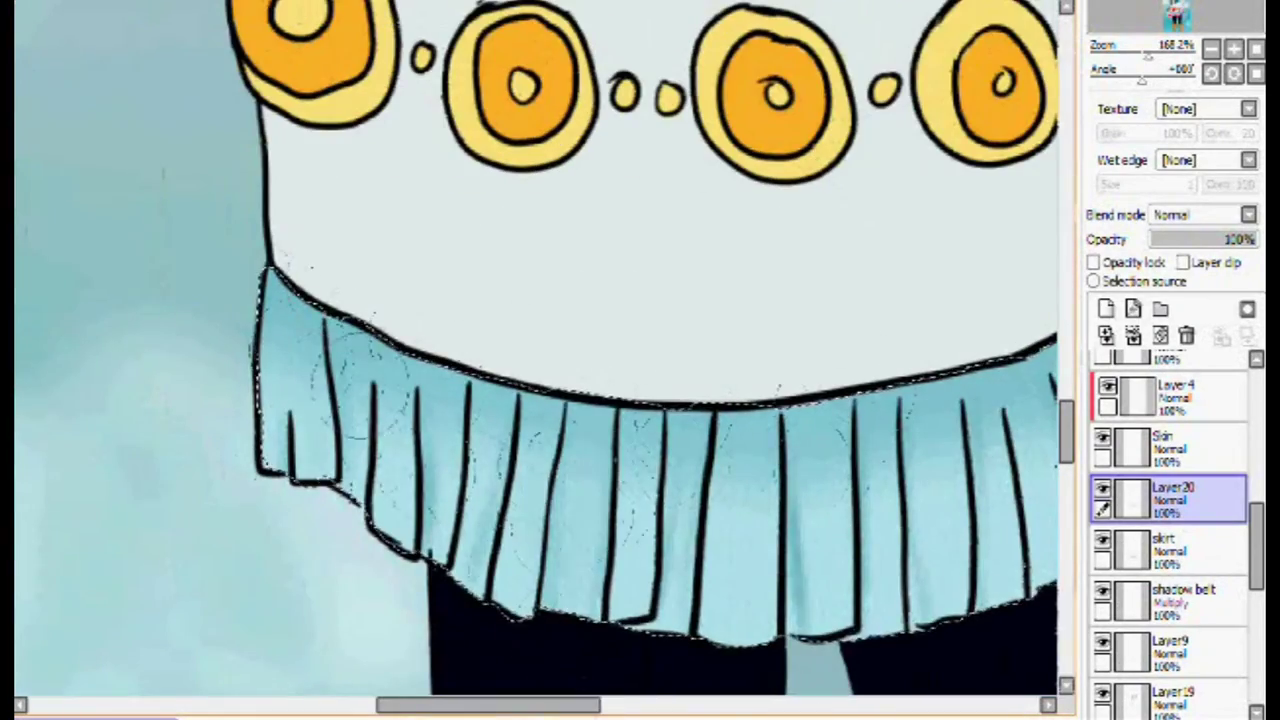
pyautogui.scroll(-4, 537, 360)
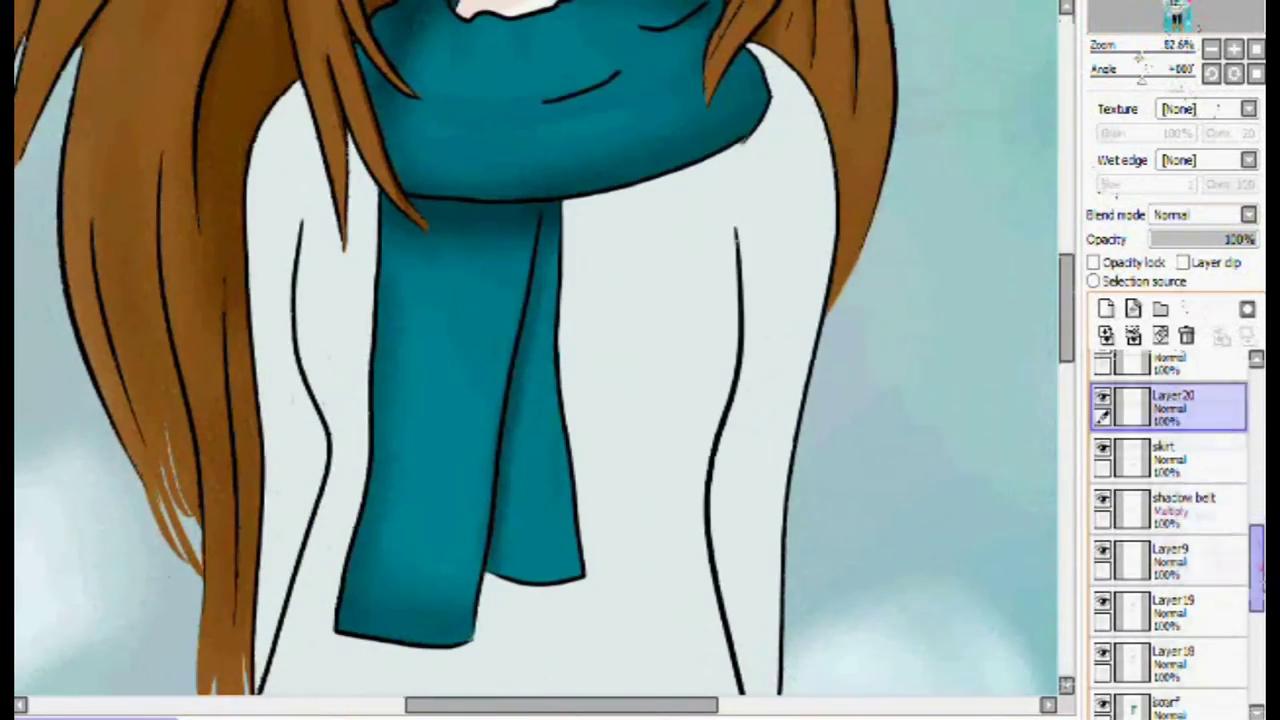
pyautogui.click(1185, 505)
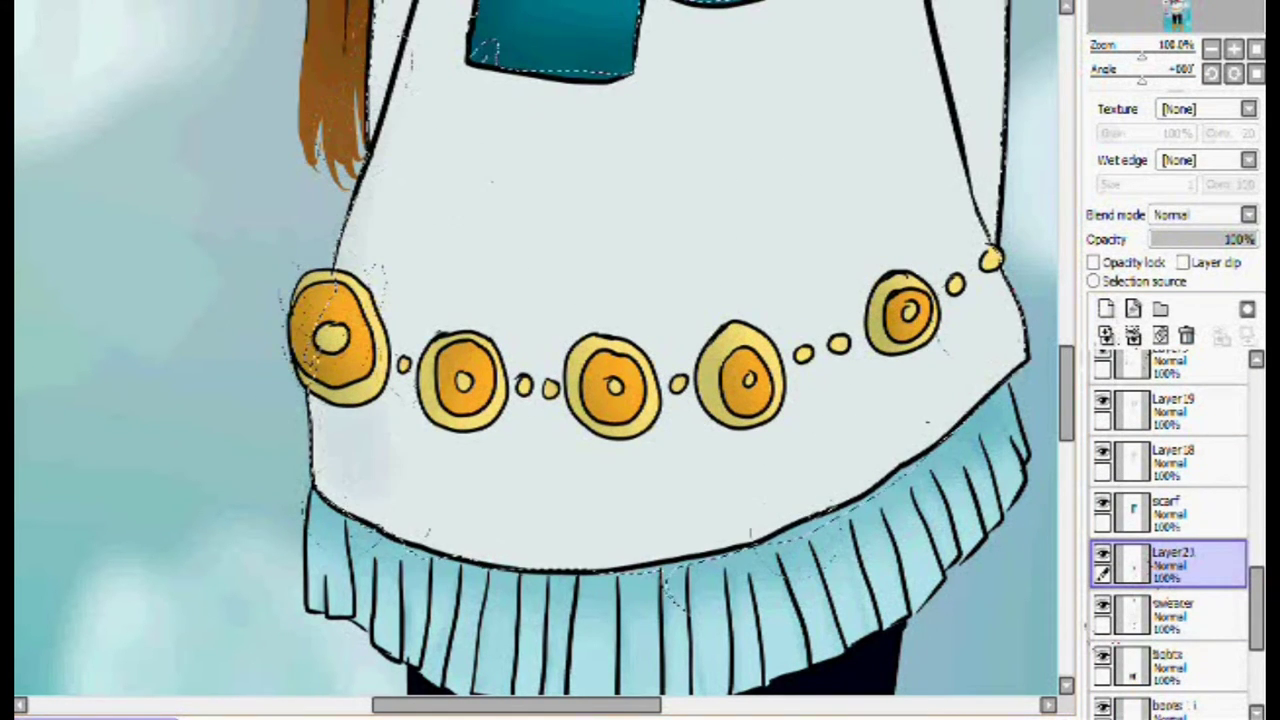
# Brush soft grey shadows onto the sweater on Layer21 along the hem, below the scarf, under the bust and beside the sleeve line.
pyautogui.moveTo(330, 420)
pyautogui.mouseDown()
pyautogui.moveTo(357, 486)
pyautogui.moveTo(614, 523)
pyautogui.mouseUp()
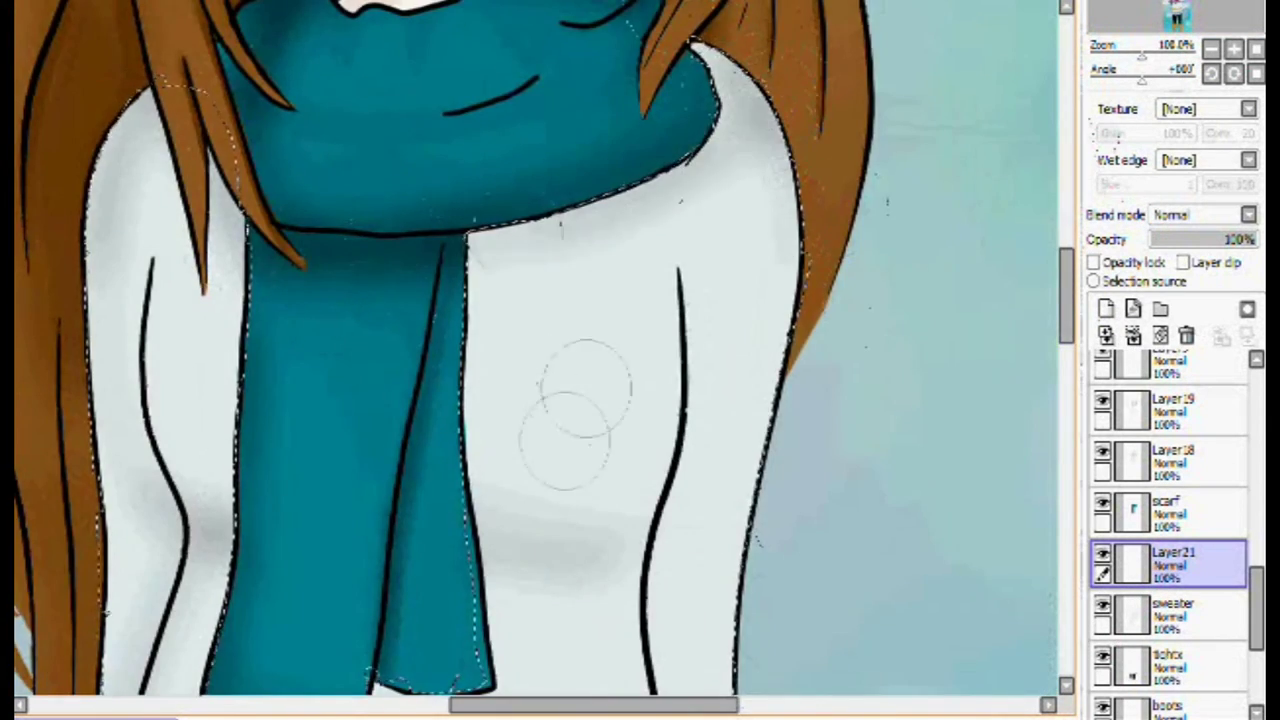
pyautogui.moveTo(564, 400)
pyautogui.mouseDown()
pyautogui.moveTo(157, 440)
pyautogui.moveTo(668, 198)
pyautogui.mouseUp()
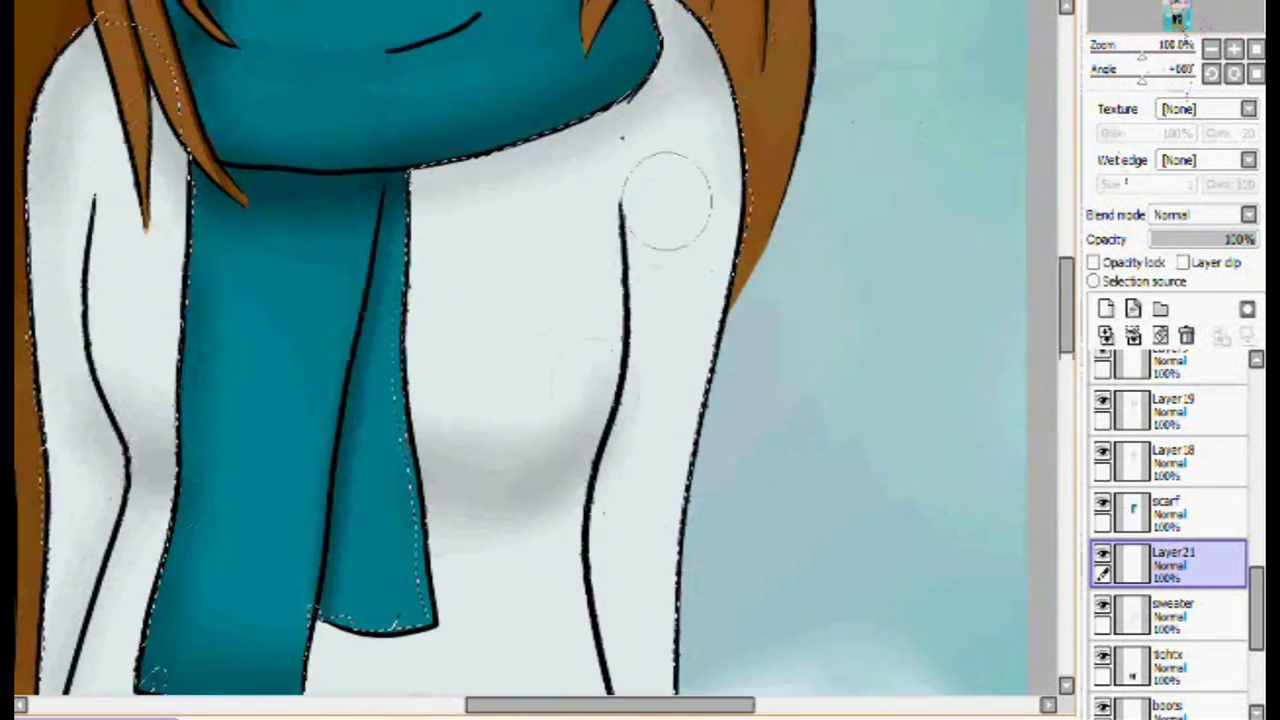
pyautogui.moveTo(598, 360); pyautogui.dragTo(620, 690)
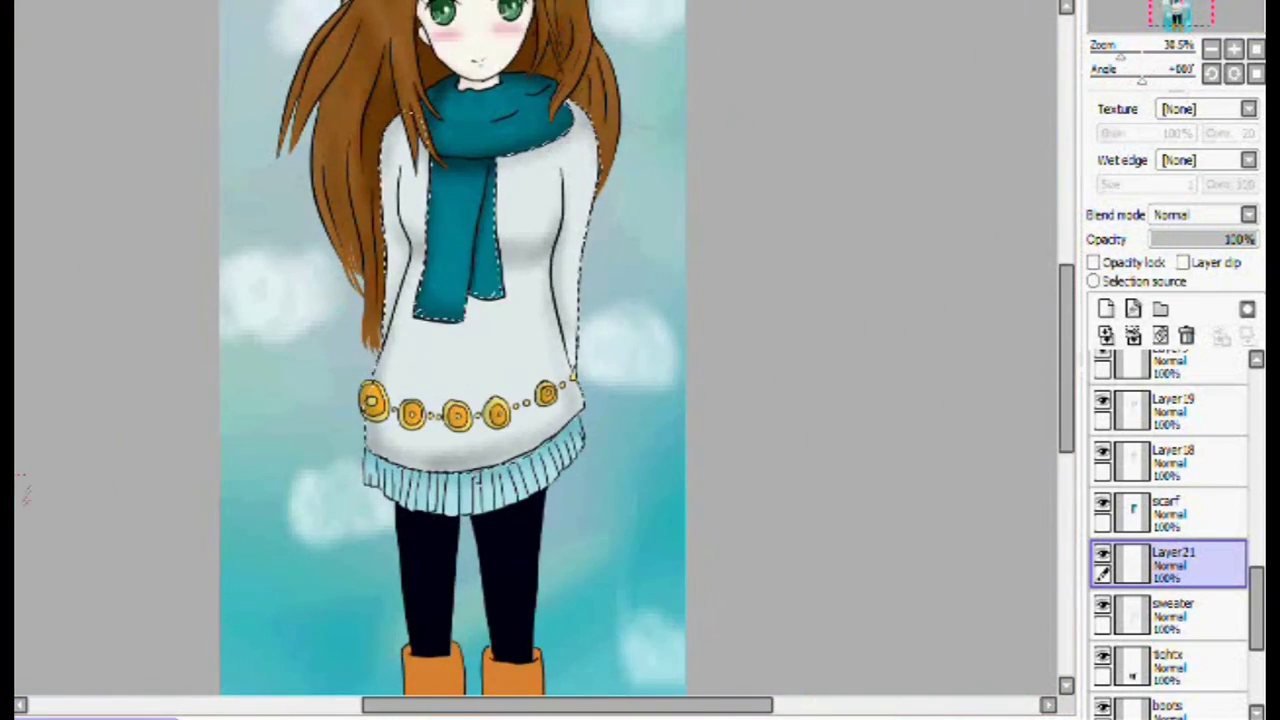
# Shade both orange boots with soft brown on Layer22, around the cuffs and down their left sides.
pyautogui.moveTo(397, 435)
pyautogui.mouseDown()
pyautogui.moveTo(486, 432)
pyautogui.moveTo(484, 277)
pyautogui.mouseUp()
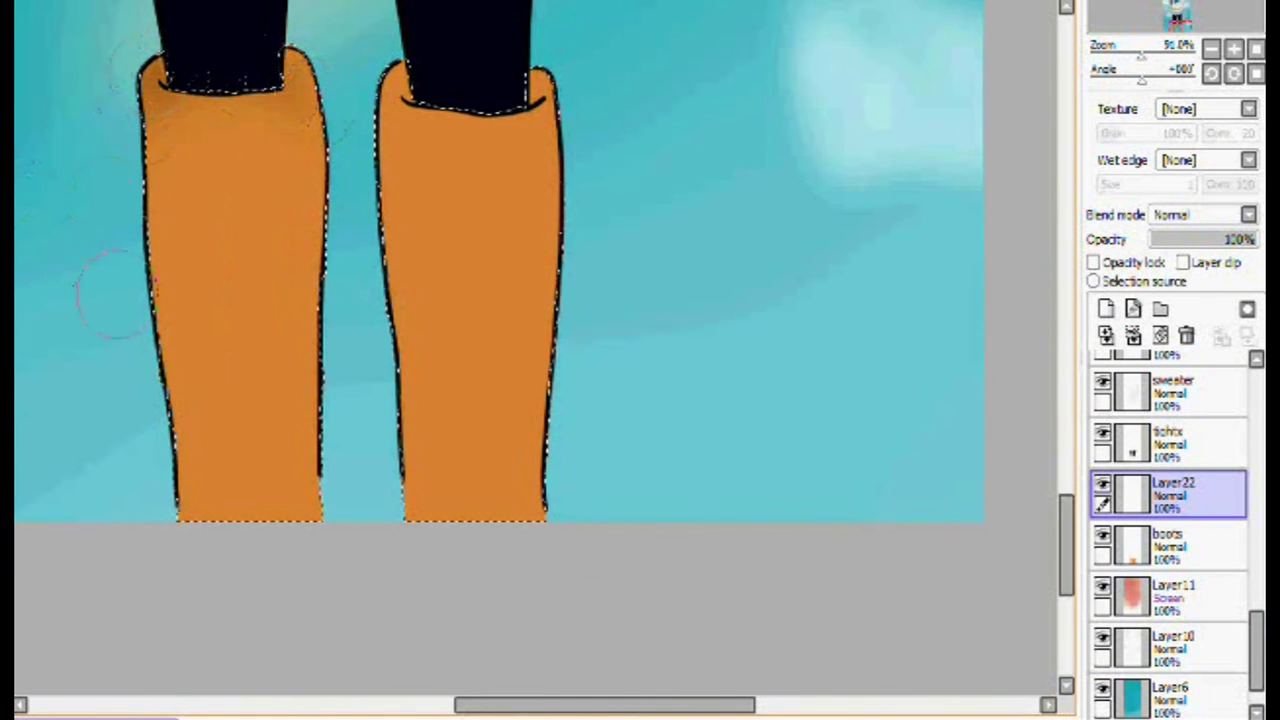
pyautogui.moveTo(110, 293); pyautogui.dragTo(280, 115)
pyautogui.moveTo(160, 110)
pyautogui.mouseDown()
pyautogui.moveTo(223, 557)
pyautogui.moveTo(190, 280)
pyautogui.mouseUp()
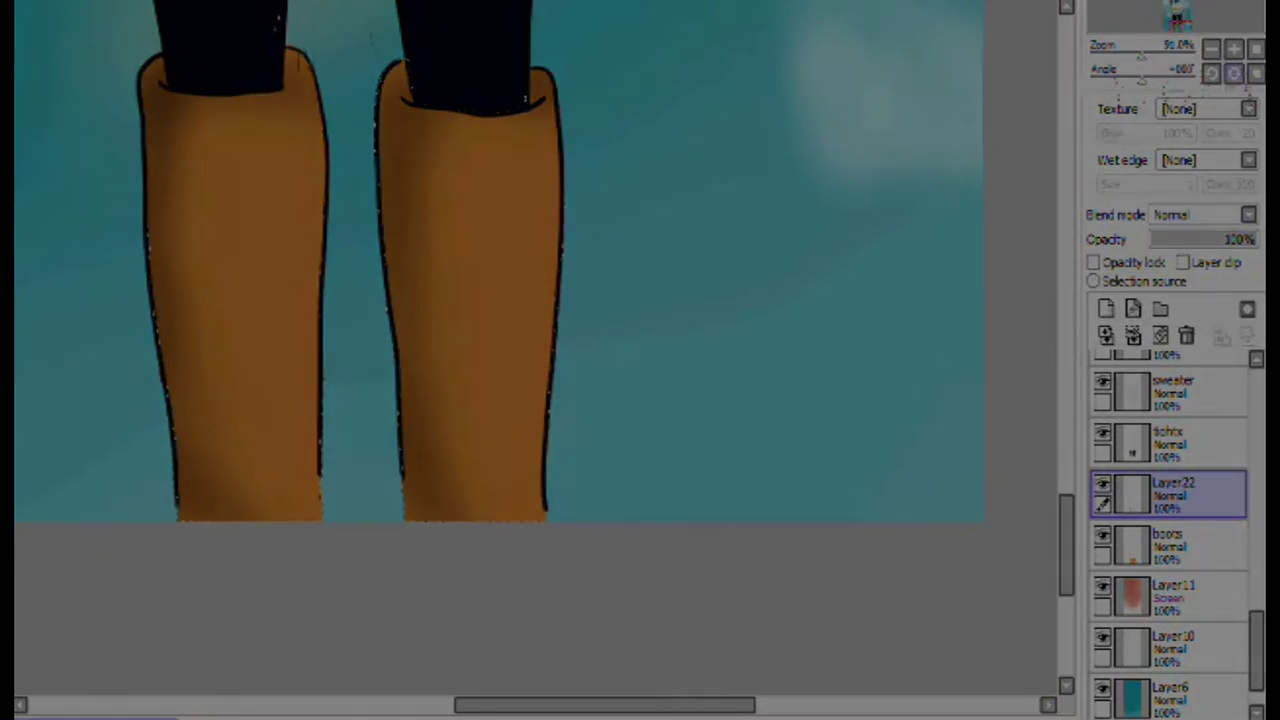